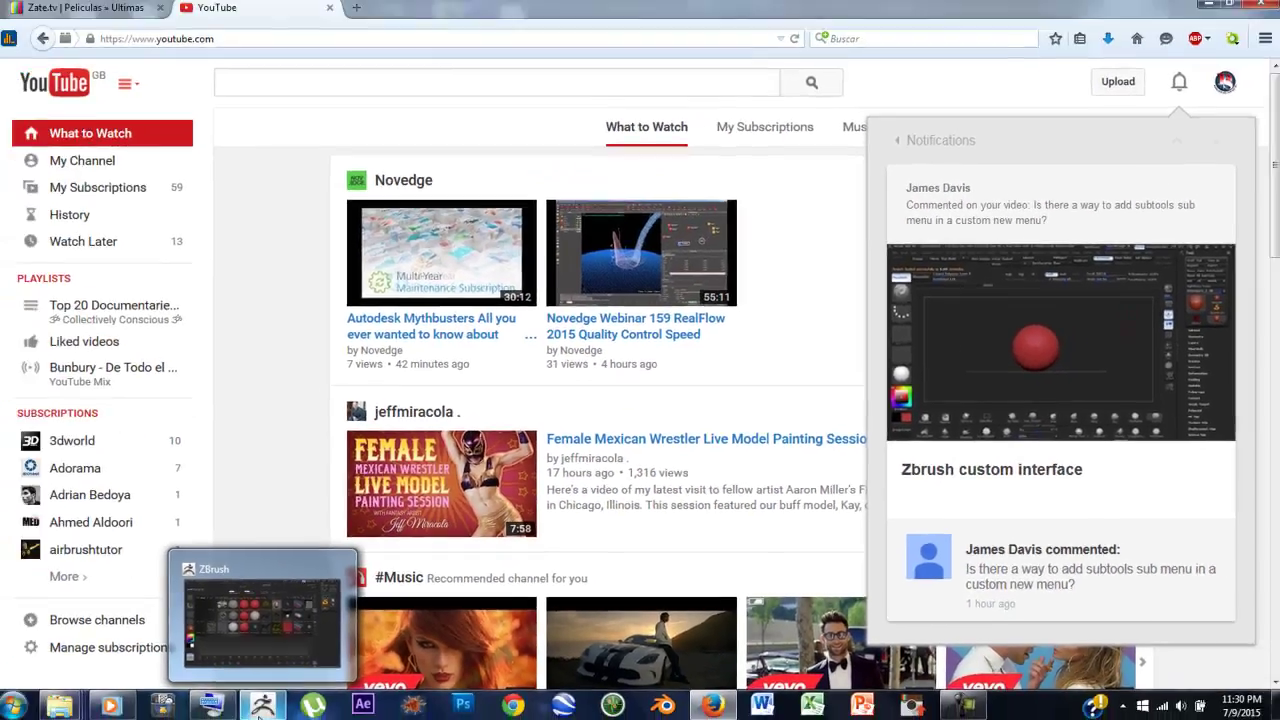
Switch to ZBrush and hide the Lightbox browser so the canvas is free.
{"action": "left_click", "coordinate": [266, 712]}
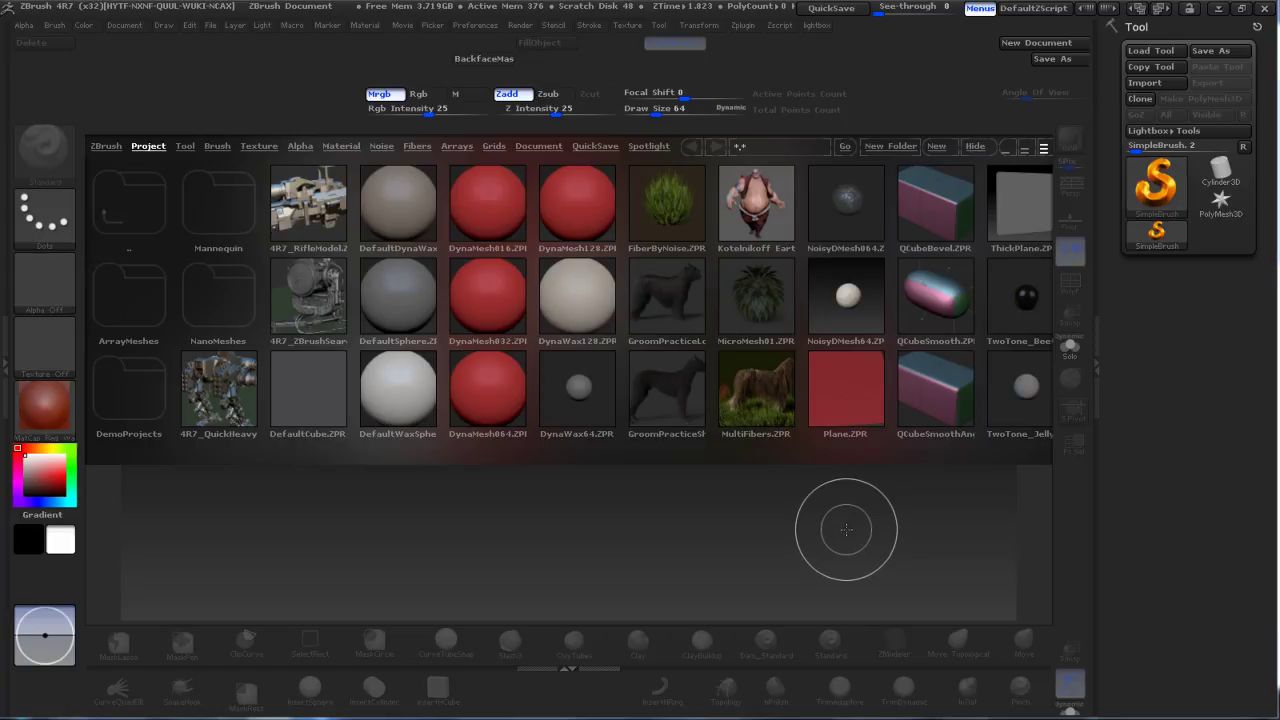
{"action": "key", "text": "comma"}
{"action": "key", "text": "comma"}
{"action": "key", "text": "comma"}
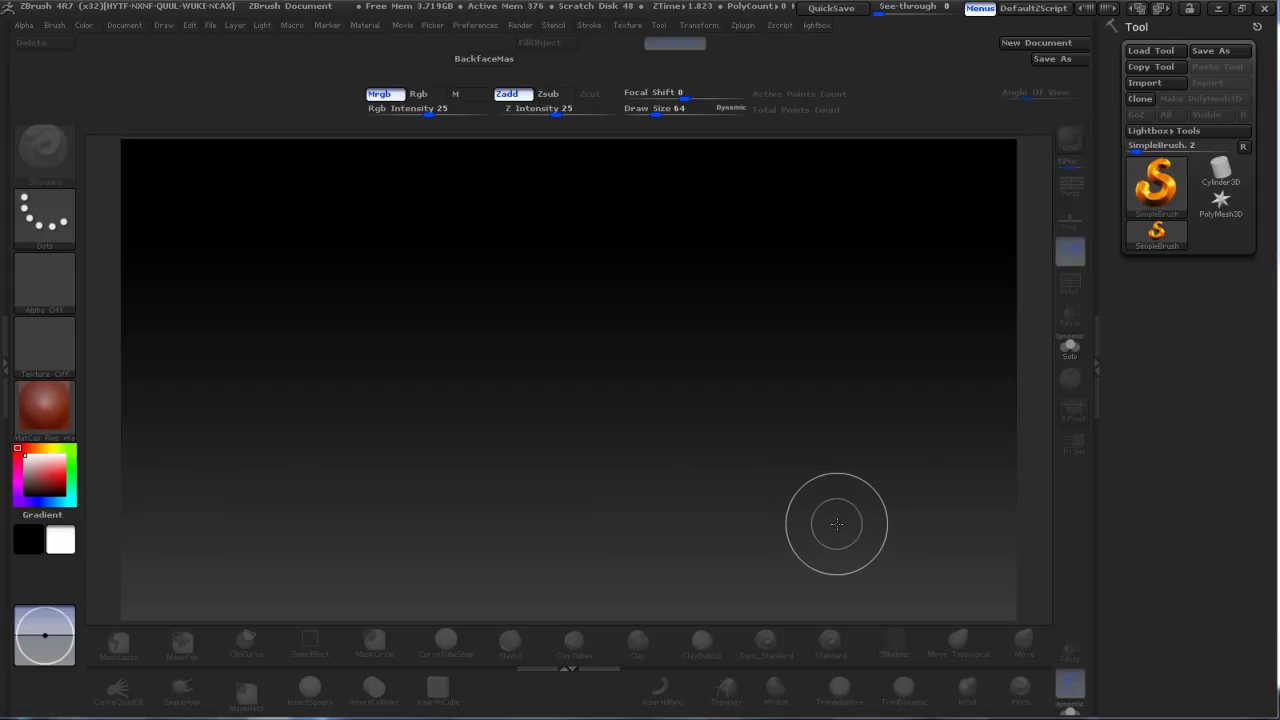
{"action": "key", "text": "comma"}
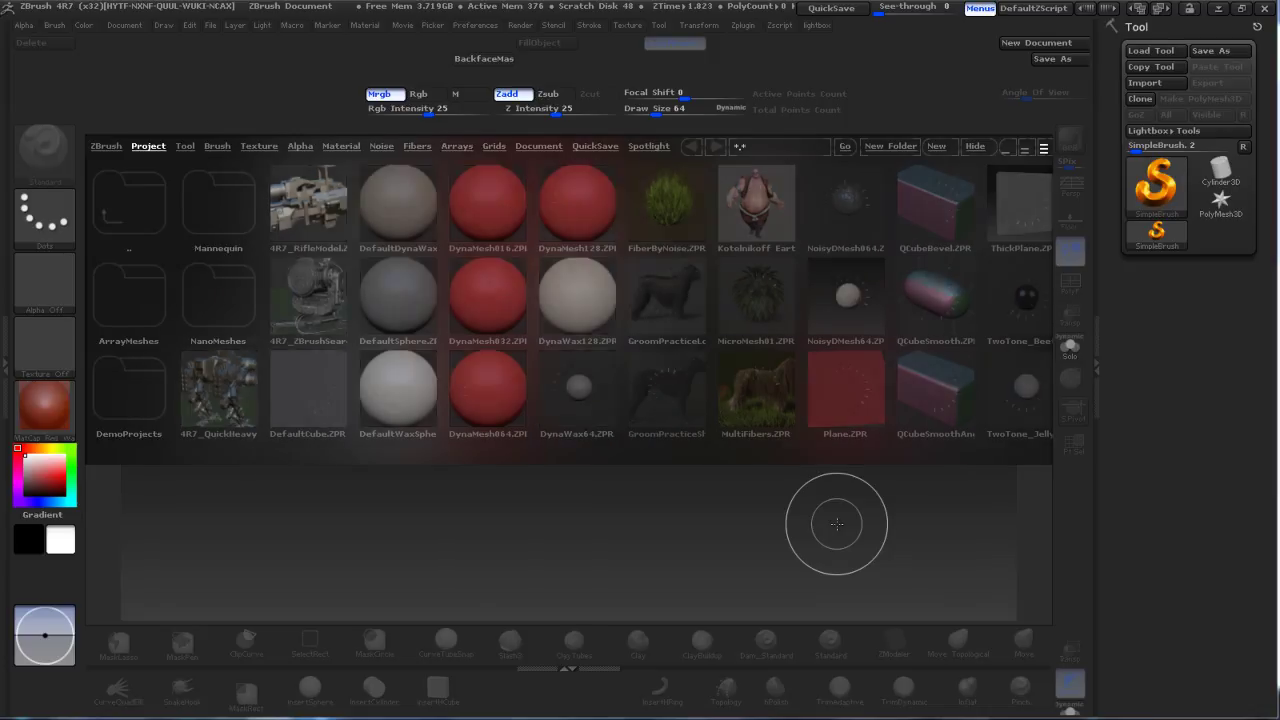
{"action": "key", "text": "comma"}
{"action": "key", "text": "comma"}
{"action": "key", "text": "comma"}
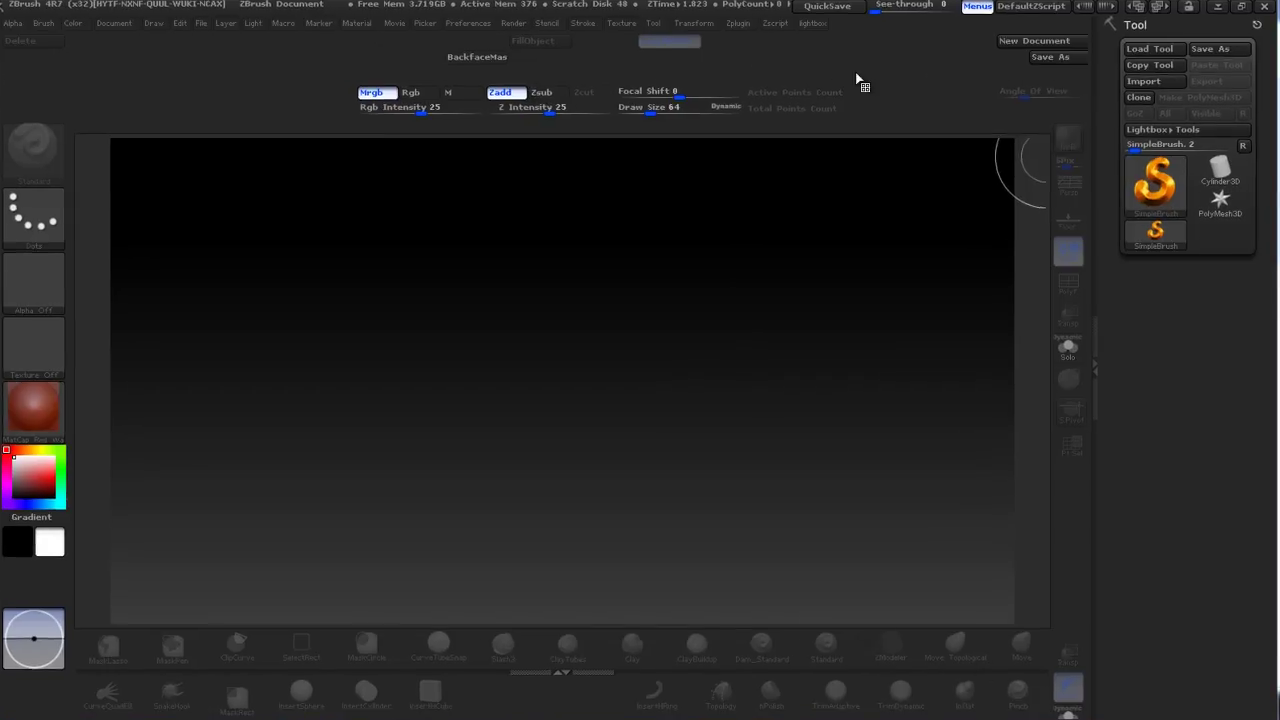
Choose the Cylinder3D mesh, convert it to a PolyMesh3D and place it on the canvas in edit mode.
{"action": "left_click", "coordinate": [1155, 182]}
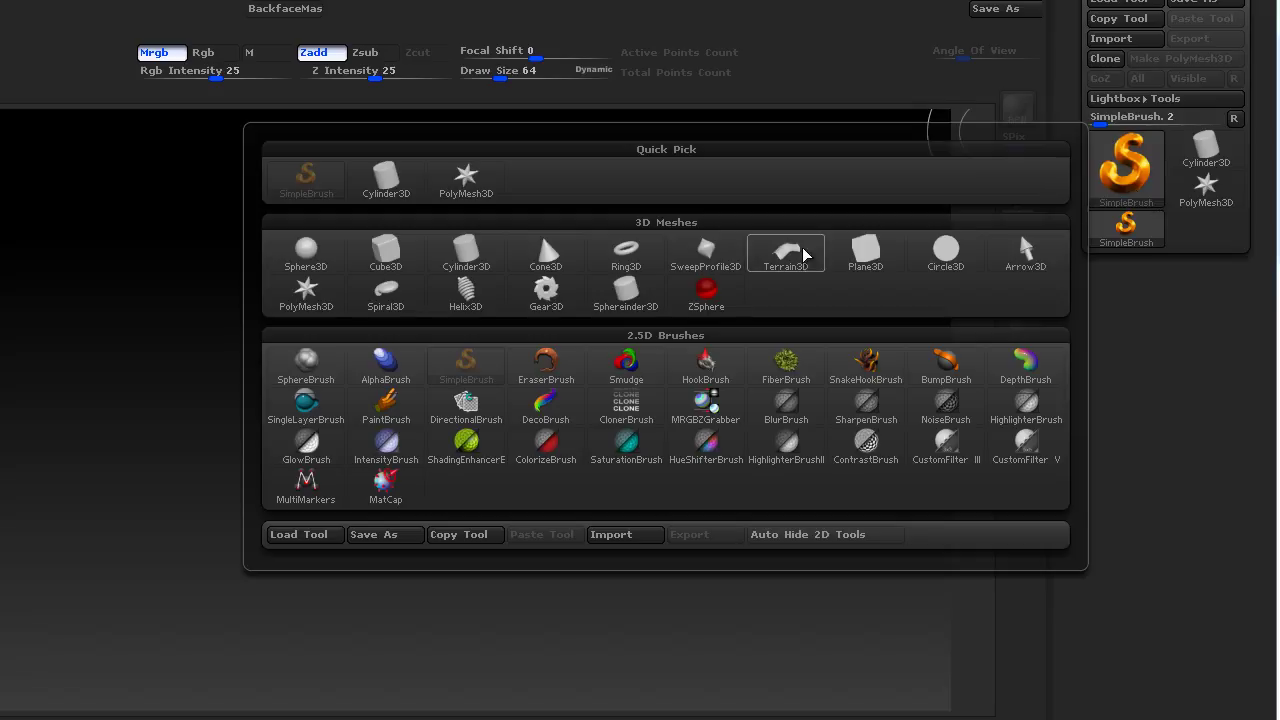
{"action": "left_click", "coordinate": [466, 258]}
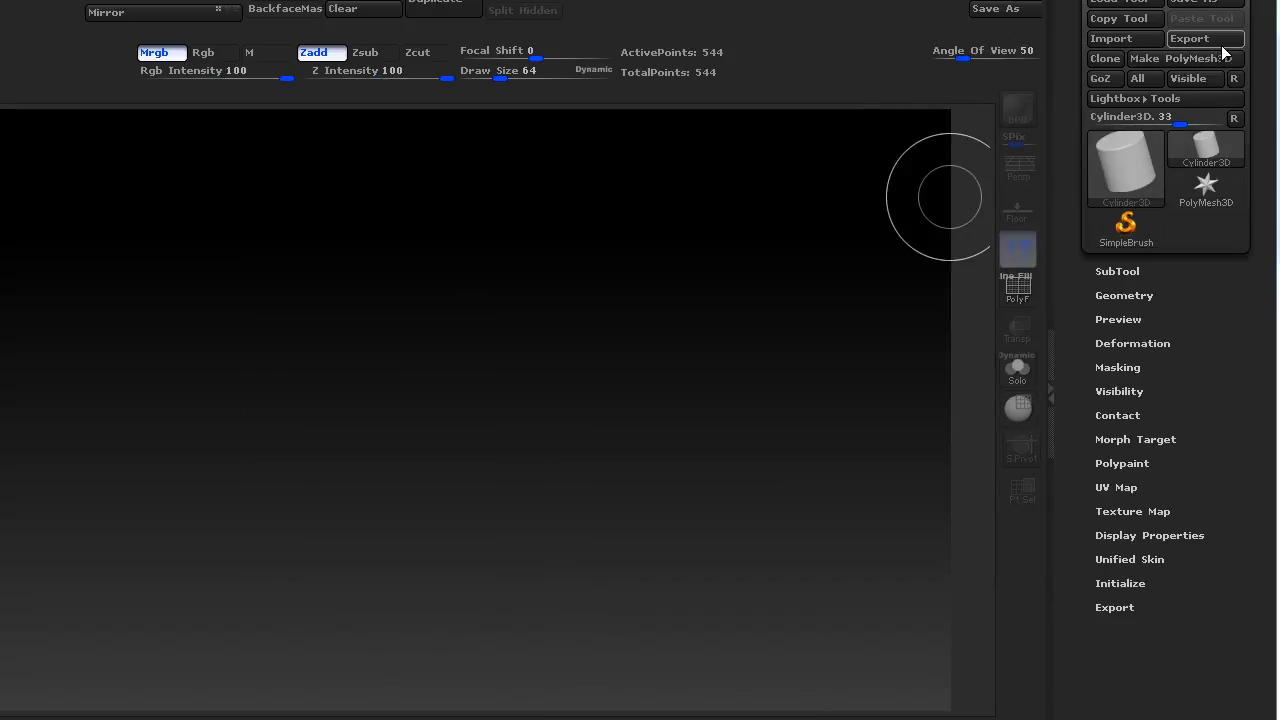
{"action": "left_click", "coordinate": [1203, 64]}
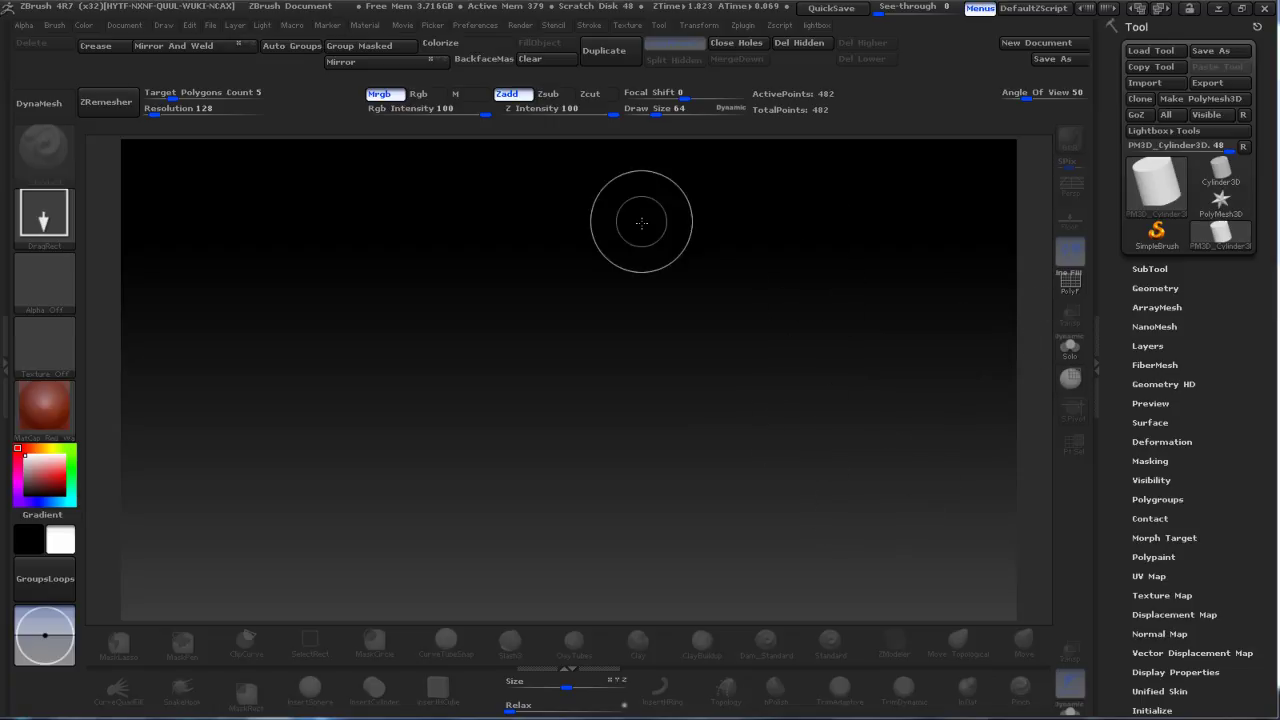
{"action": "mouse_move", "coordinate": [588, 342]}
{"action": "left_mouse_down"}
{"action": "mouse_move", "coordinate": [610, 540]}
{"action": "mouse_move", "coordinate": [582, 558]}
{"action": "left_mouse_up"}
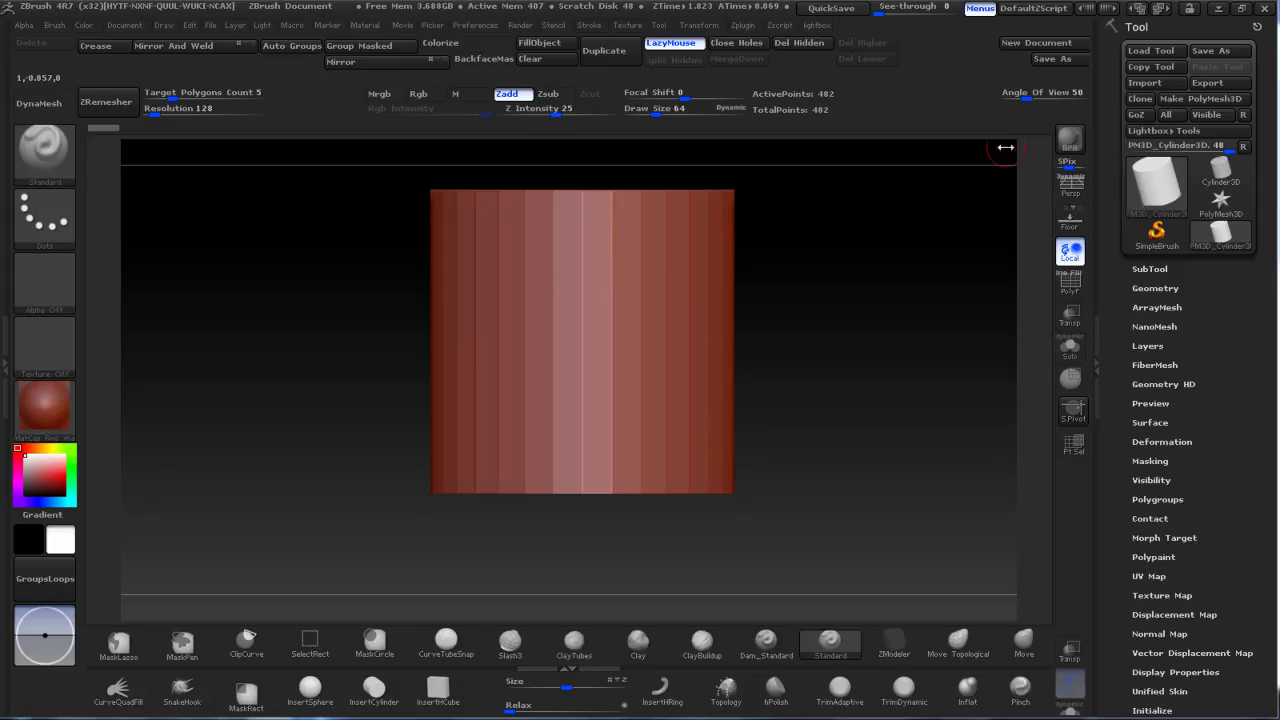
{"action": "left_click", "coordinate": [1200, 98]}
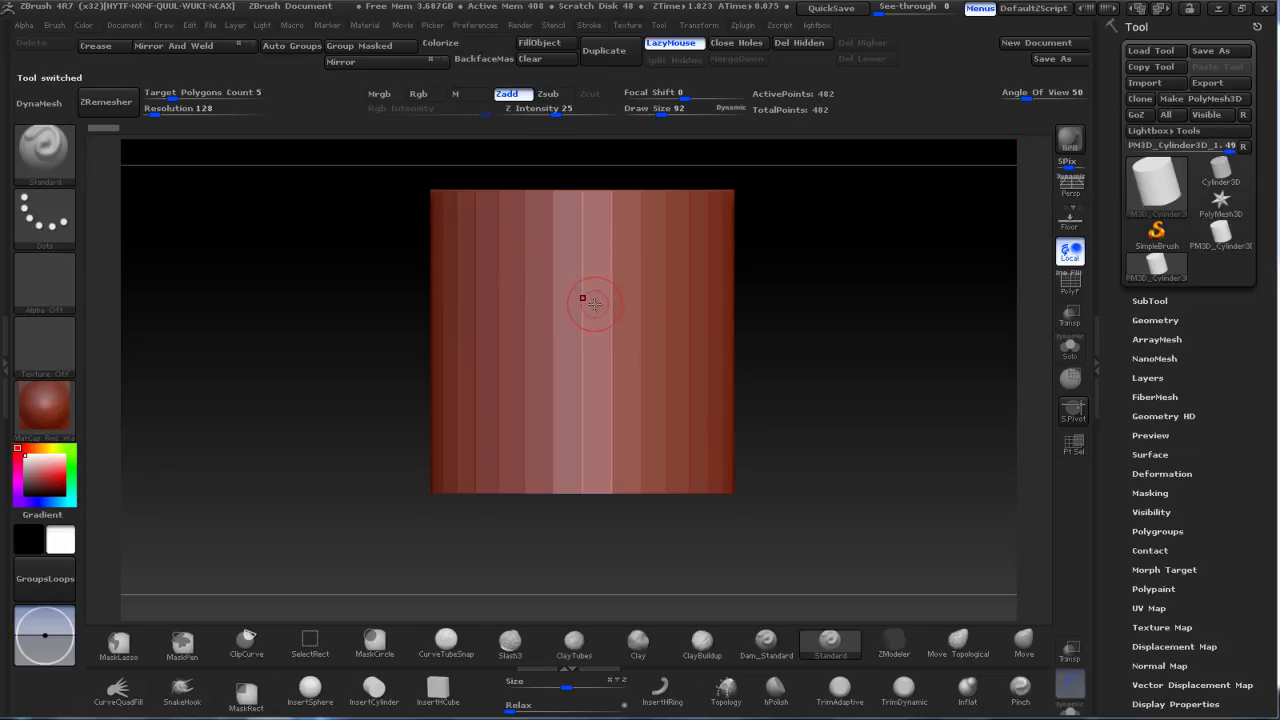
{"action": "key", "text": "]"}
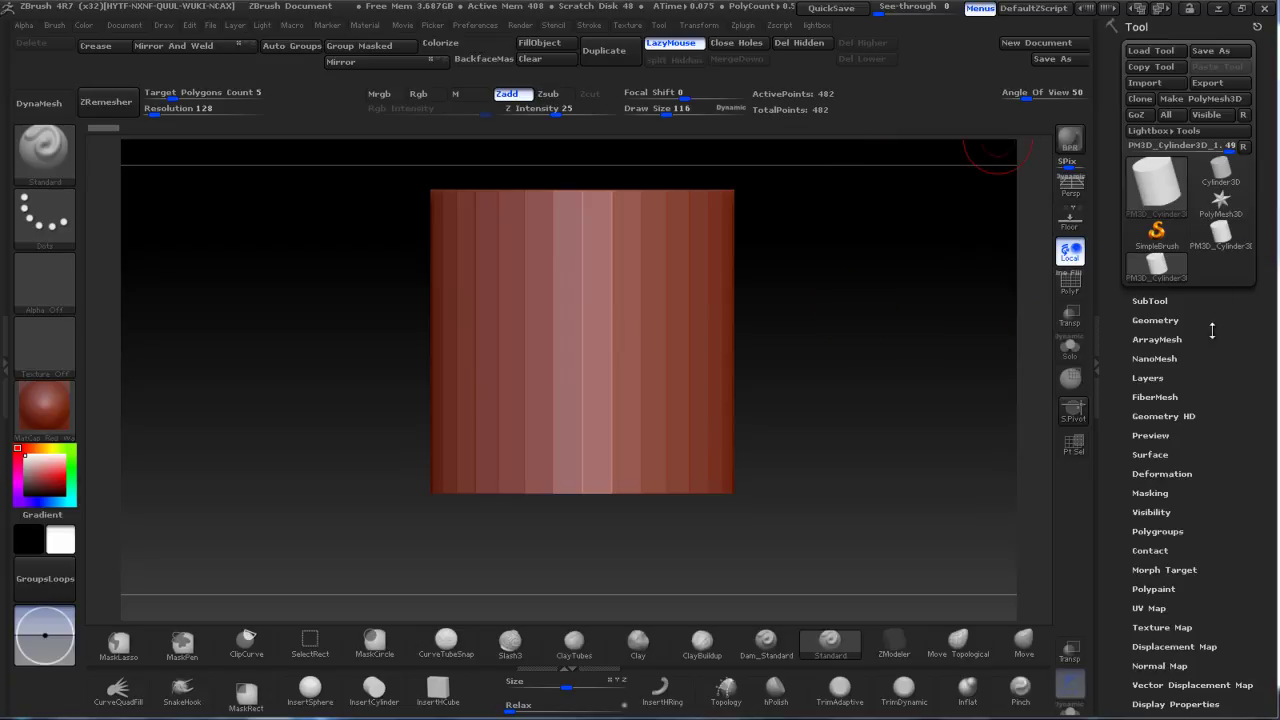
Turn on Enable Customize in the Config section of the preferences.
{"action": "left_click", "coordinate": [479, 27]}
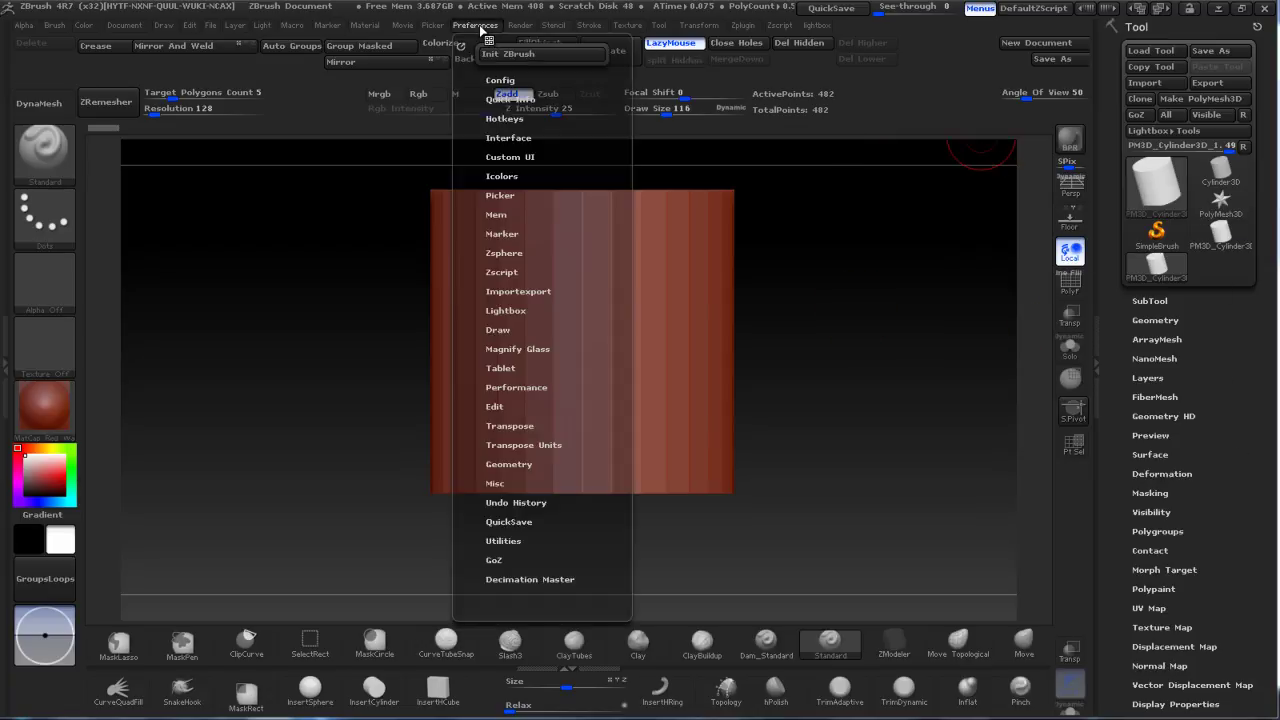
{"action": "left_click", "coordinate": [500, 80]}
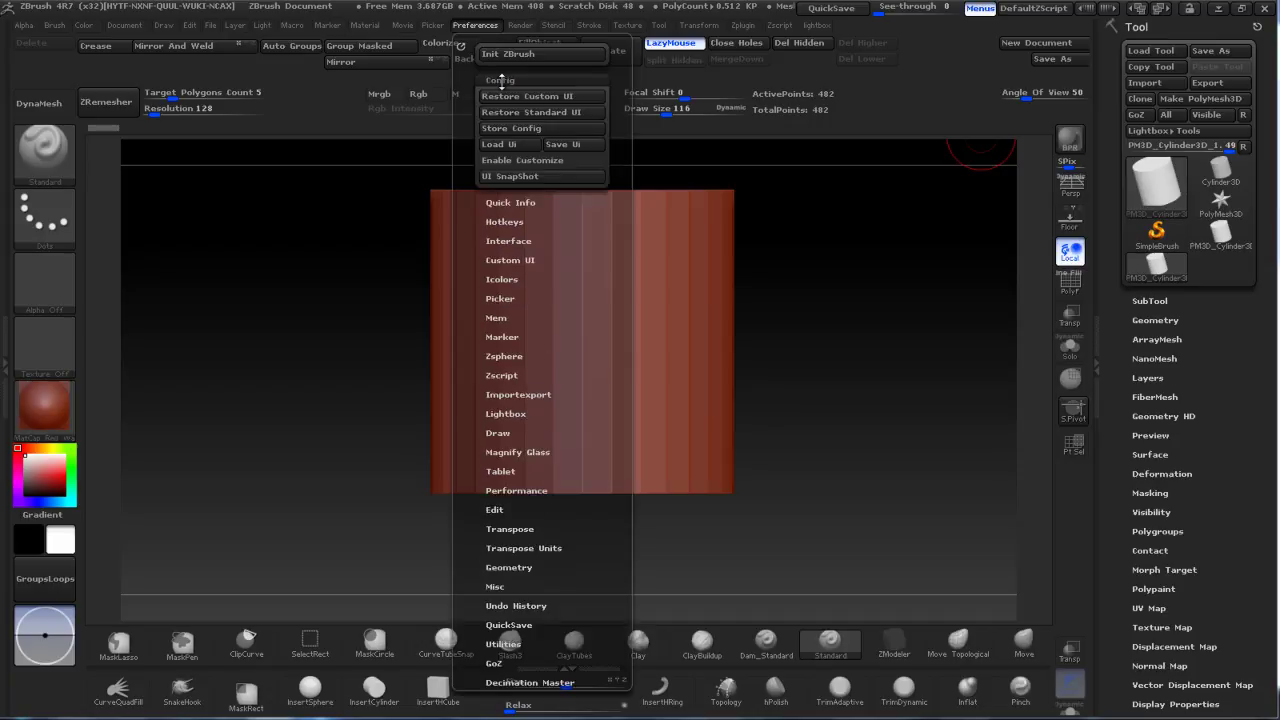
{"action": "left_click", "coordinate": [536, 163]}
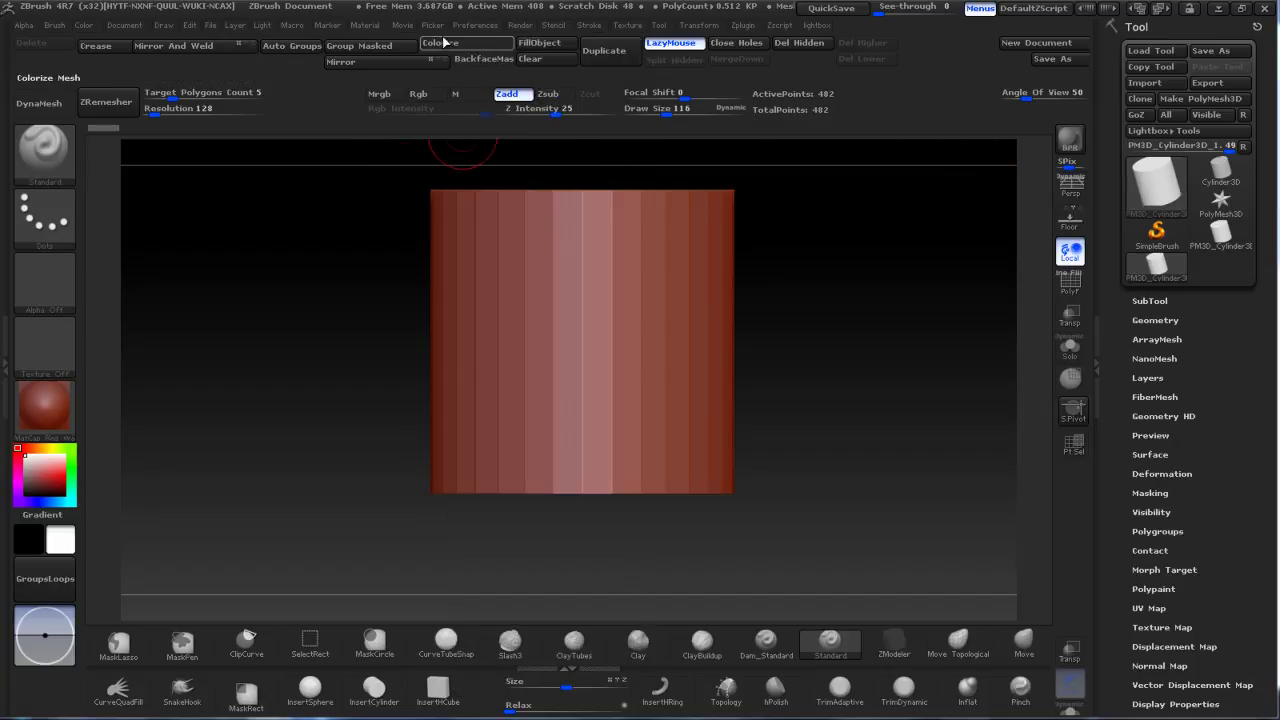
Dock the Preferences palette in the tray above the Tool palette and collapse its Config section.
{"action": "left_click", "coordinate": [476, 25]}
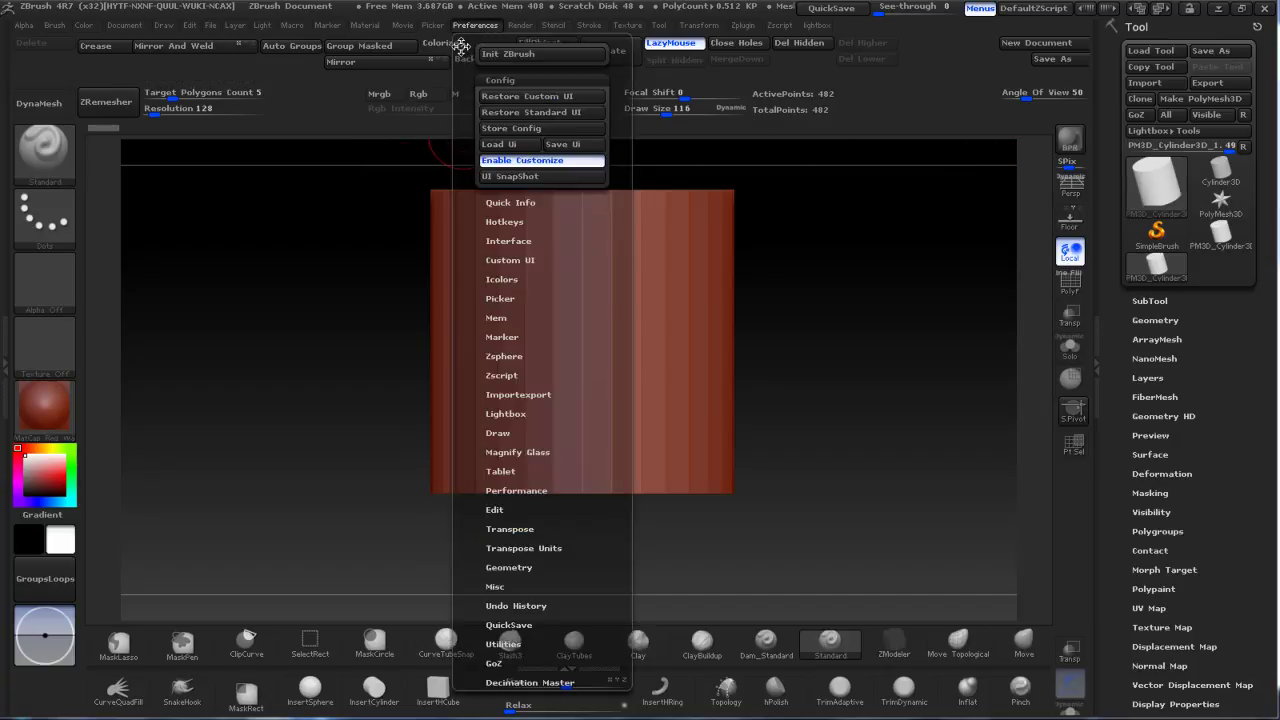
{"action": "left_click", "coordinate": [460, 47]}
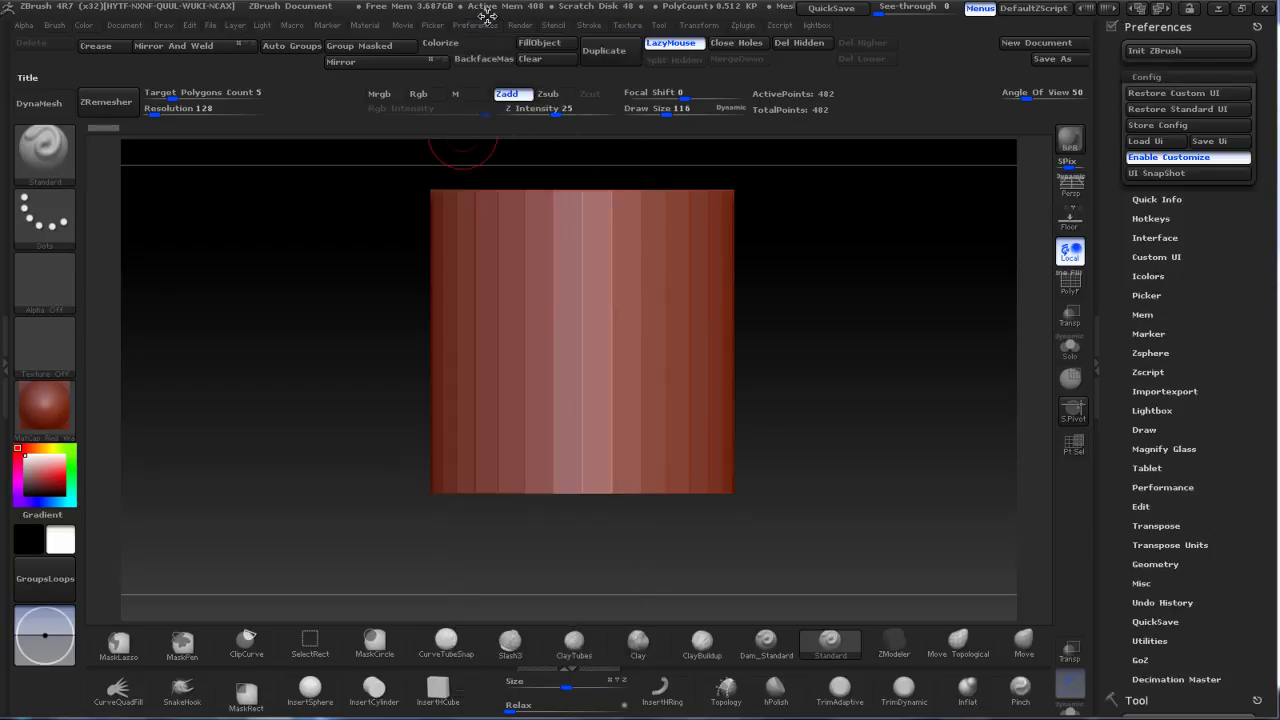
{"action": "left_click", "coordinate": [468, 28]}
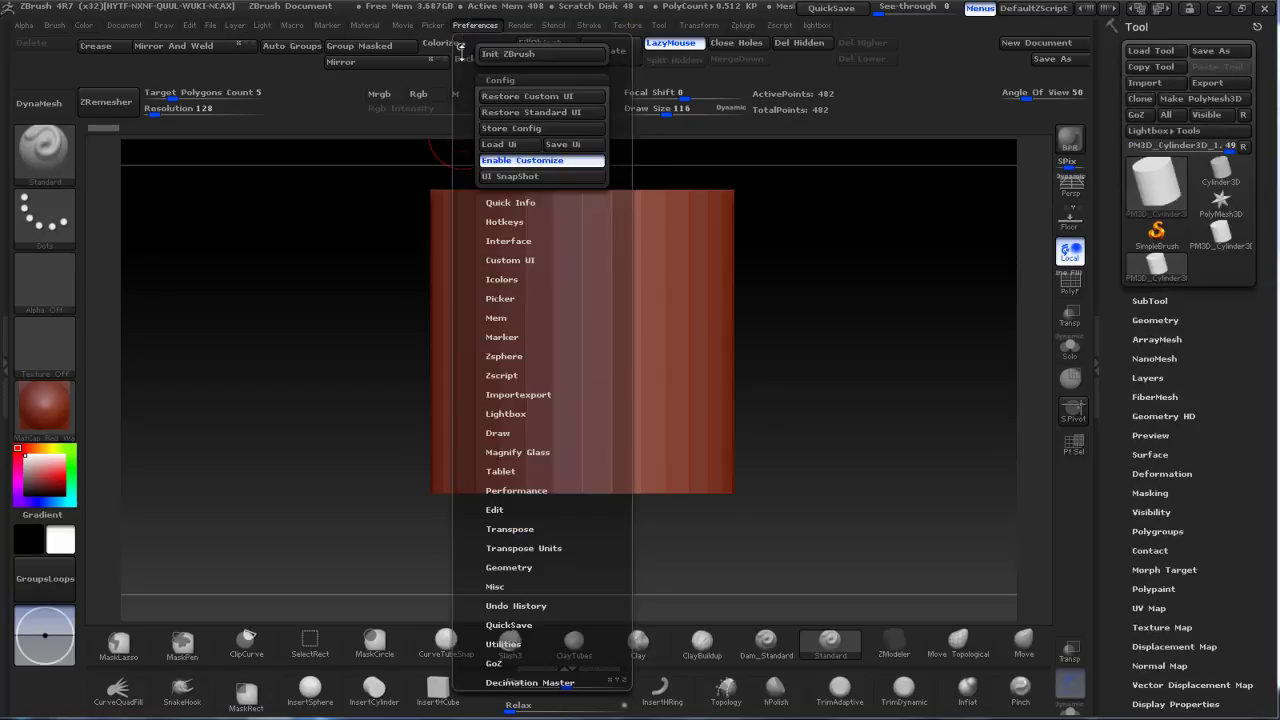
{"action": "left_click", "coordinate": [460, 47]}
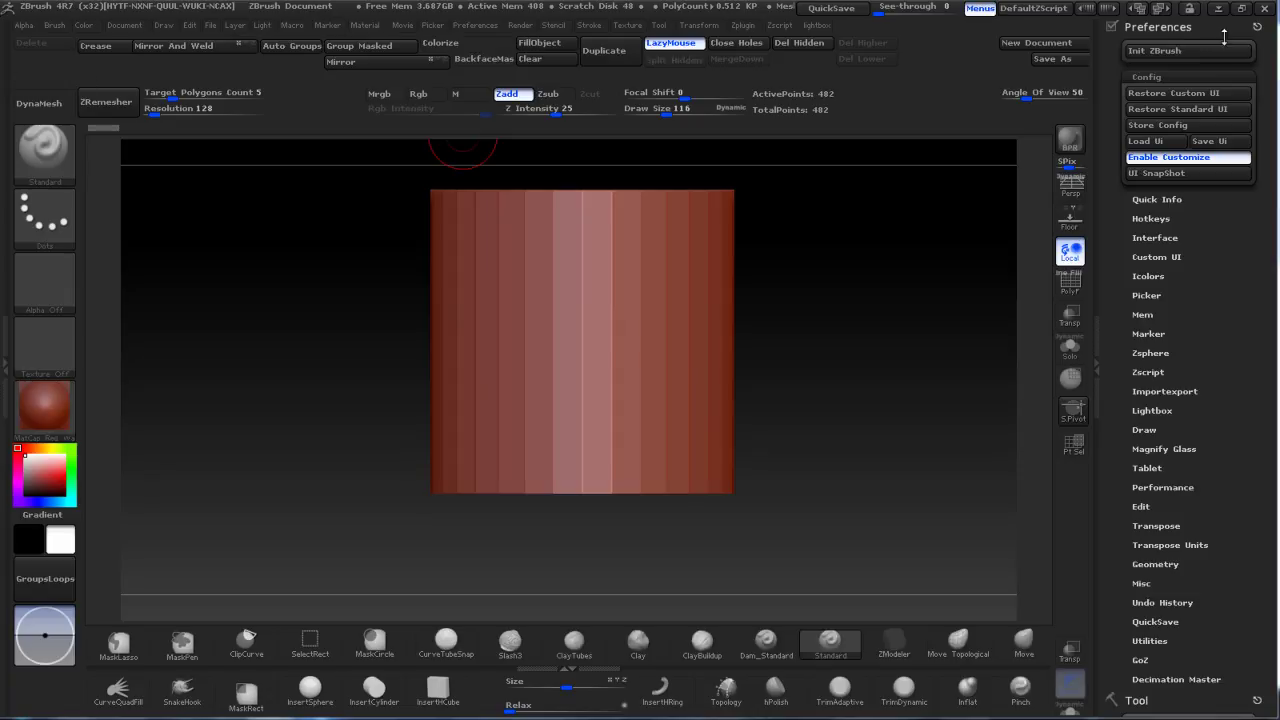
{"action": "left_click", "coordinate": [1155, 76]}
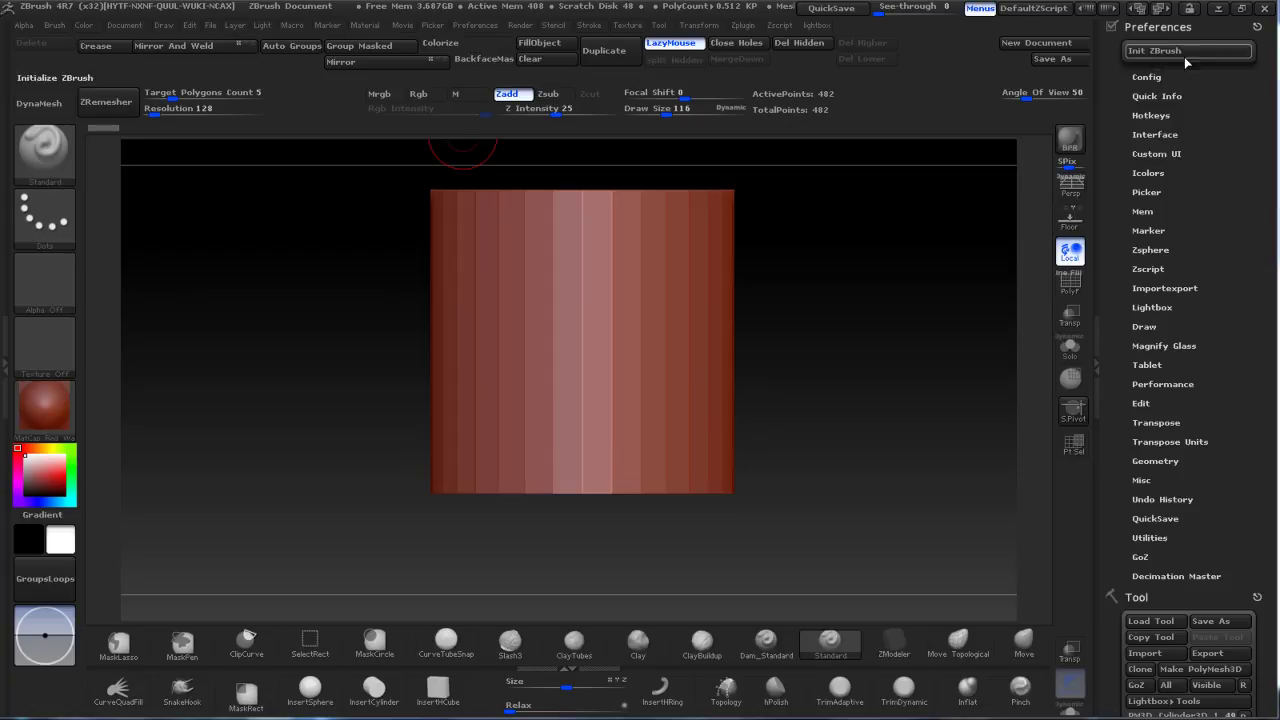
{"action": "left_click", "coordinate": [1150, 76]}
{"action": "left_click", "coordinate": [1146, 77]}
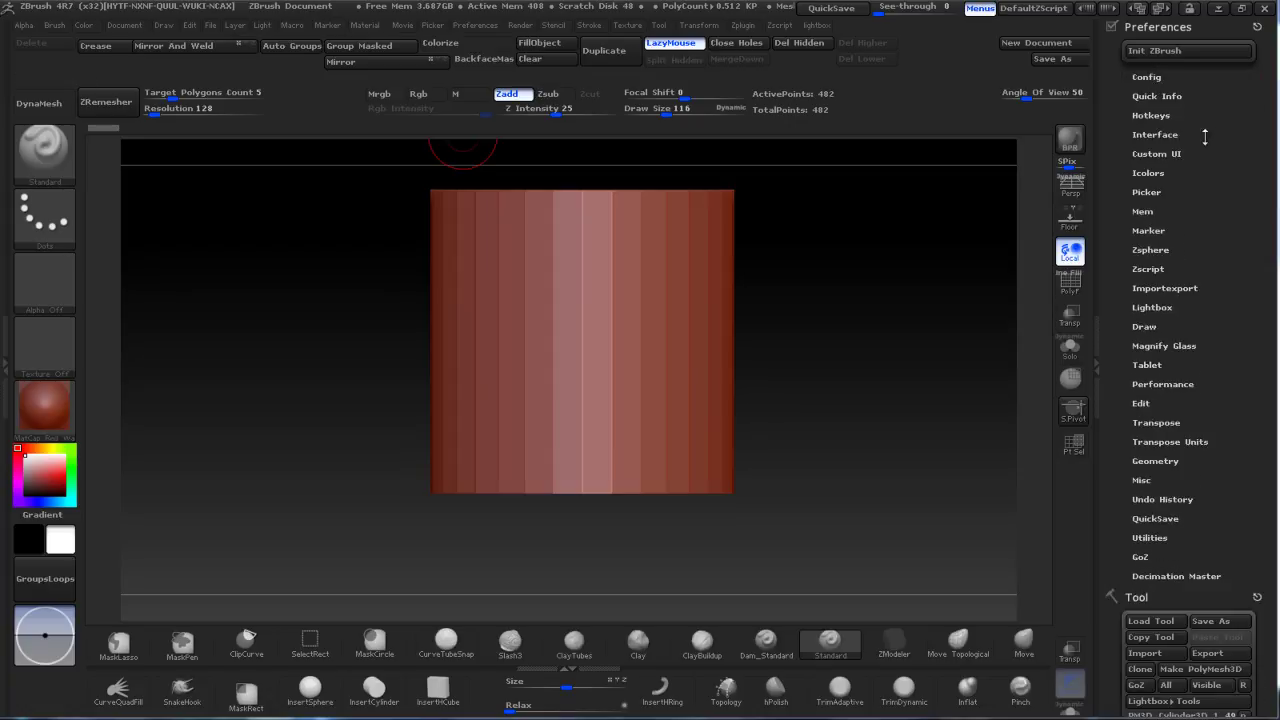
Create a new custom menu titled "polypaint" from the Custom UI preferences.
{"action": "left_click", "coordinate": [1160, 153]}
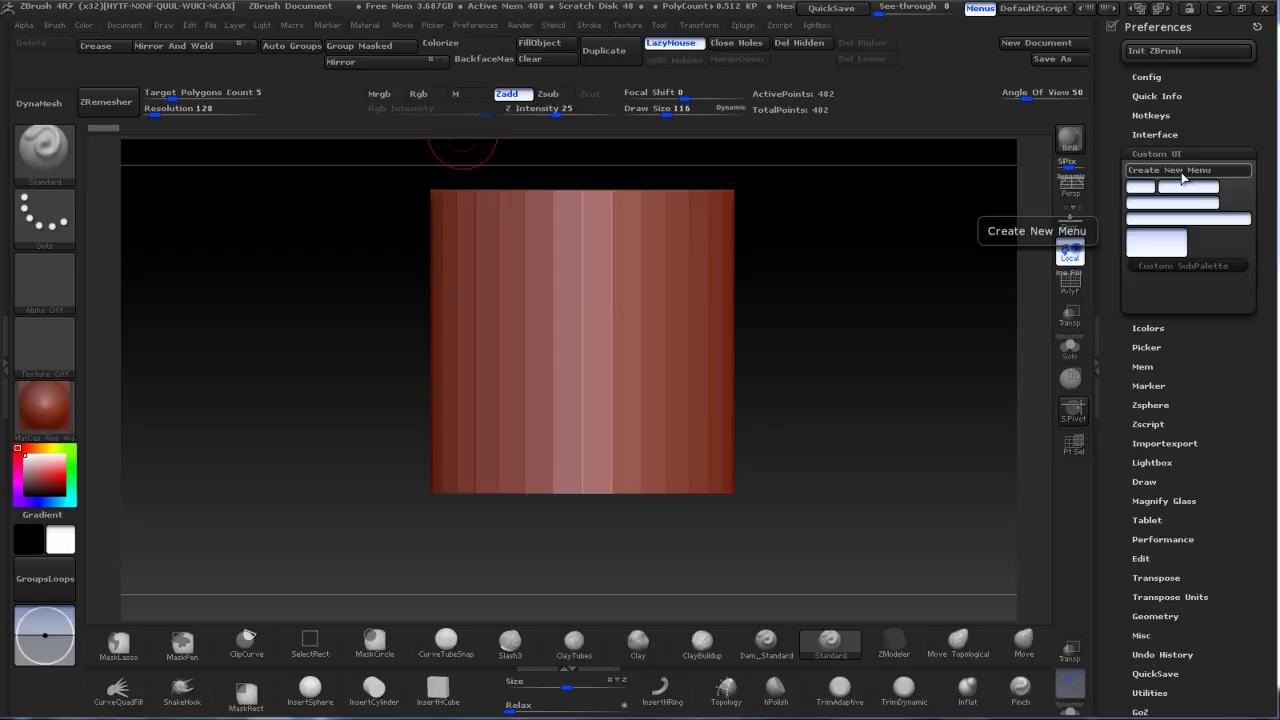
{"action": "left_click", "coordinate": [1183, 172]}
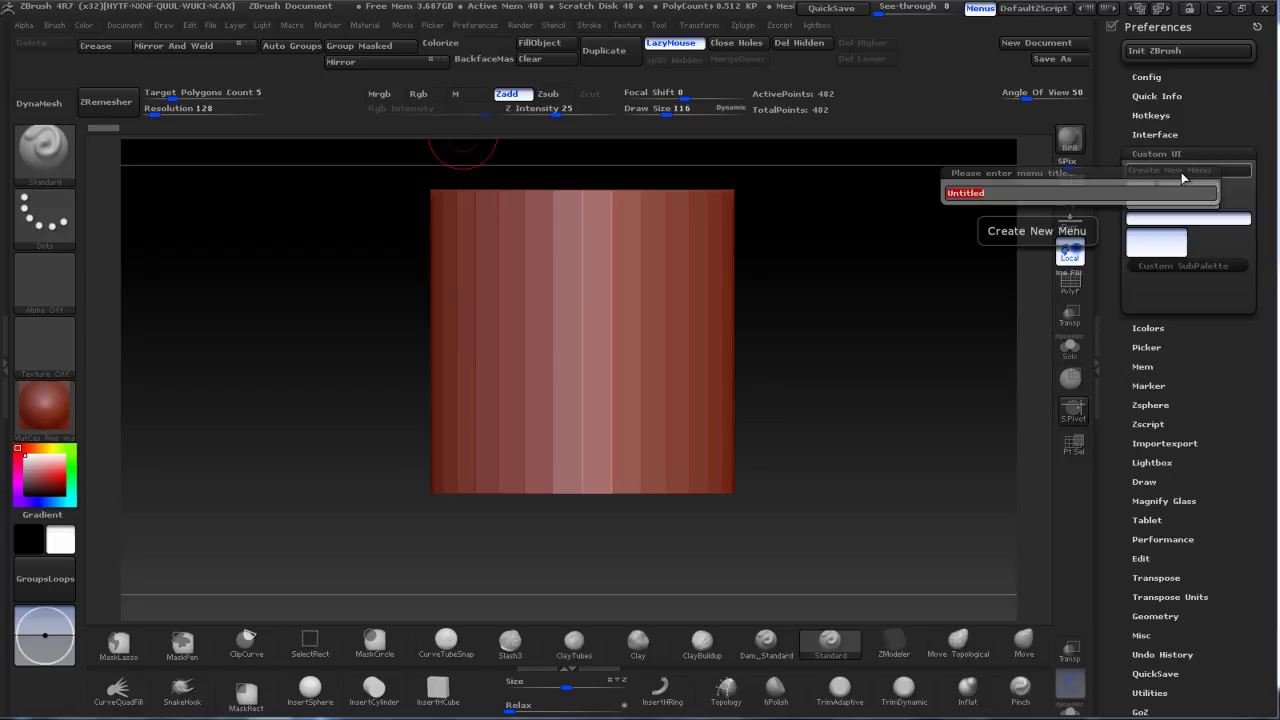
{"action": "type", "text": "Polypaint"}
{"action": "key", "text": "Return"}
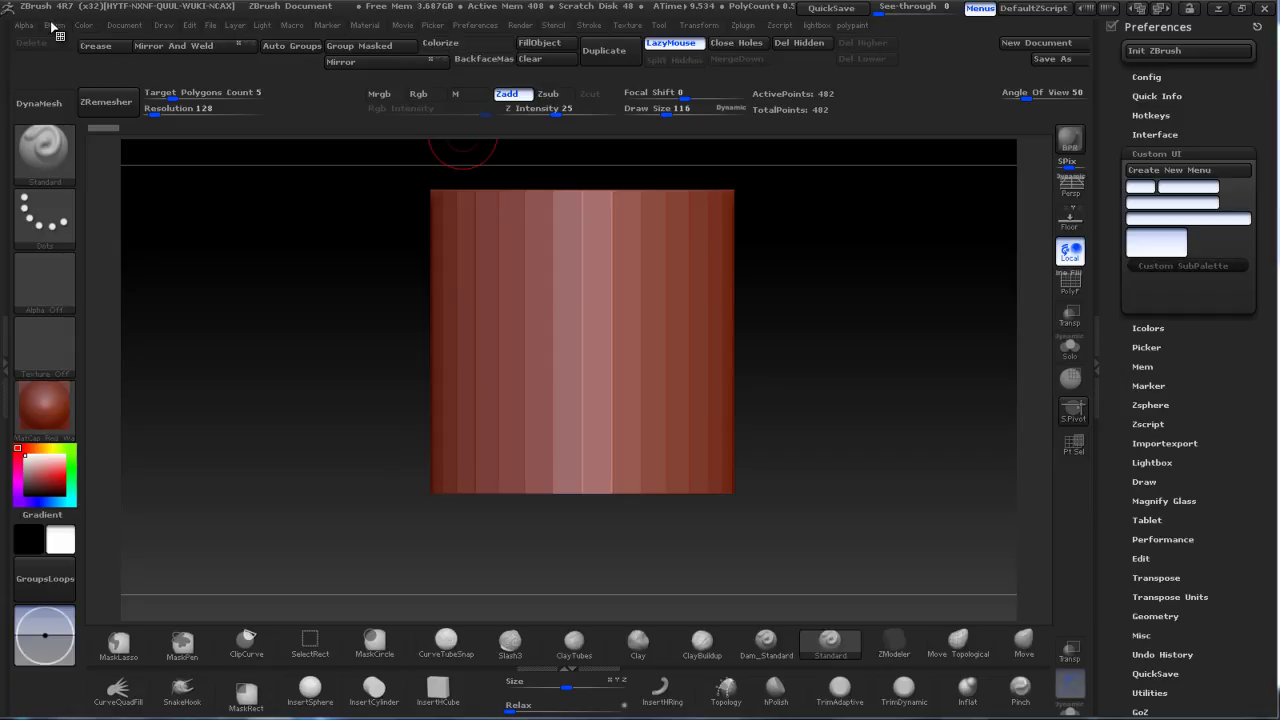
Expand the empty side tray and dock the new polypaint menu in it.
{"action": "left_click", "coordinate": [856, 28]}
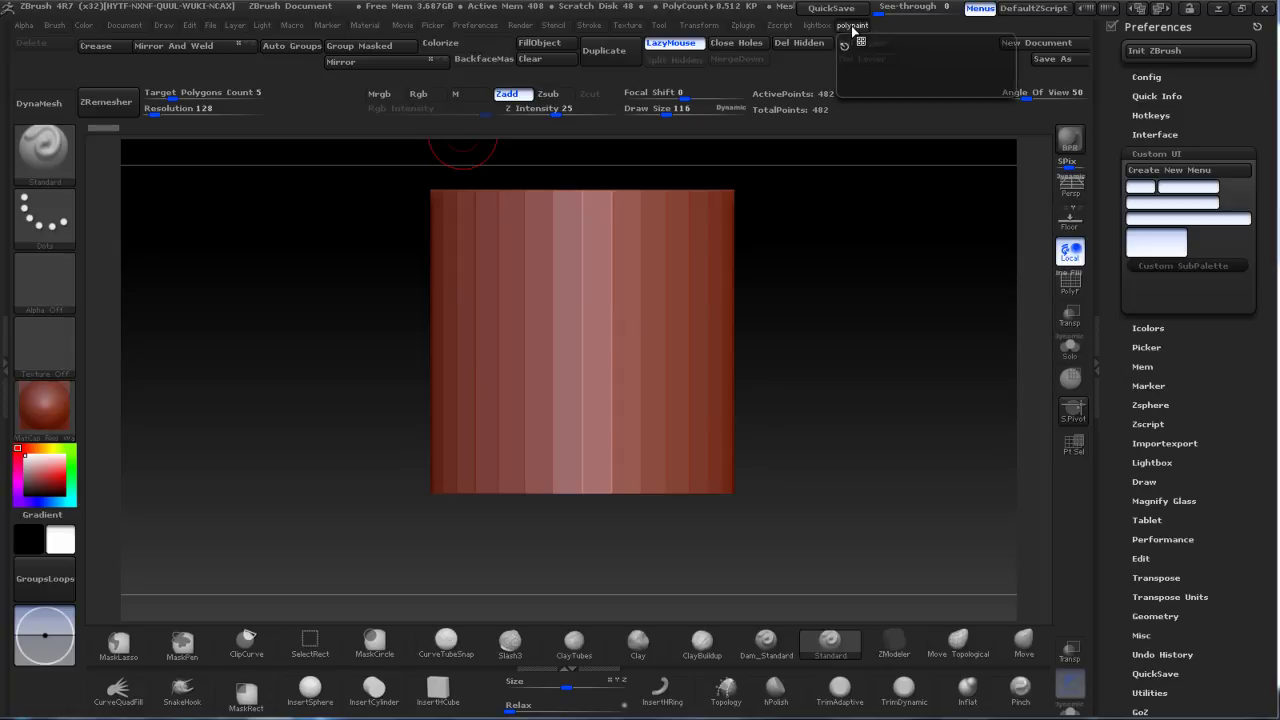
{"action": "left_click", "coordinate": [8, 358]}
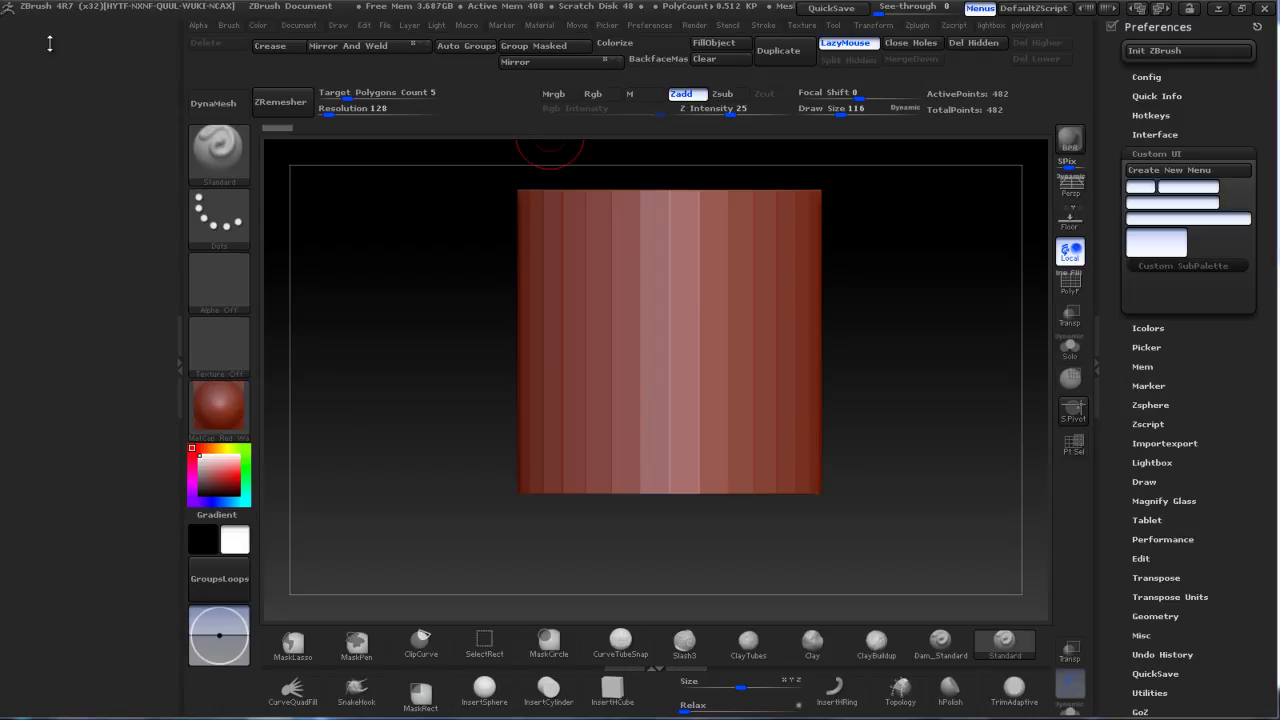
{"action": "left_click", "coordinate": [1025, 26]}
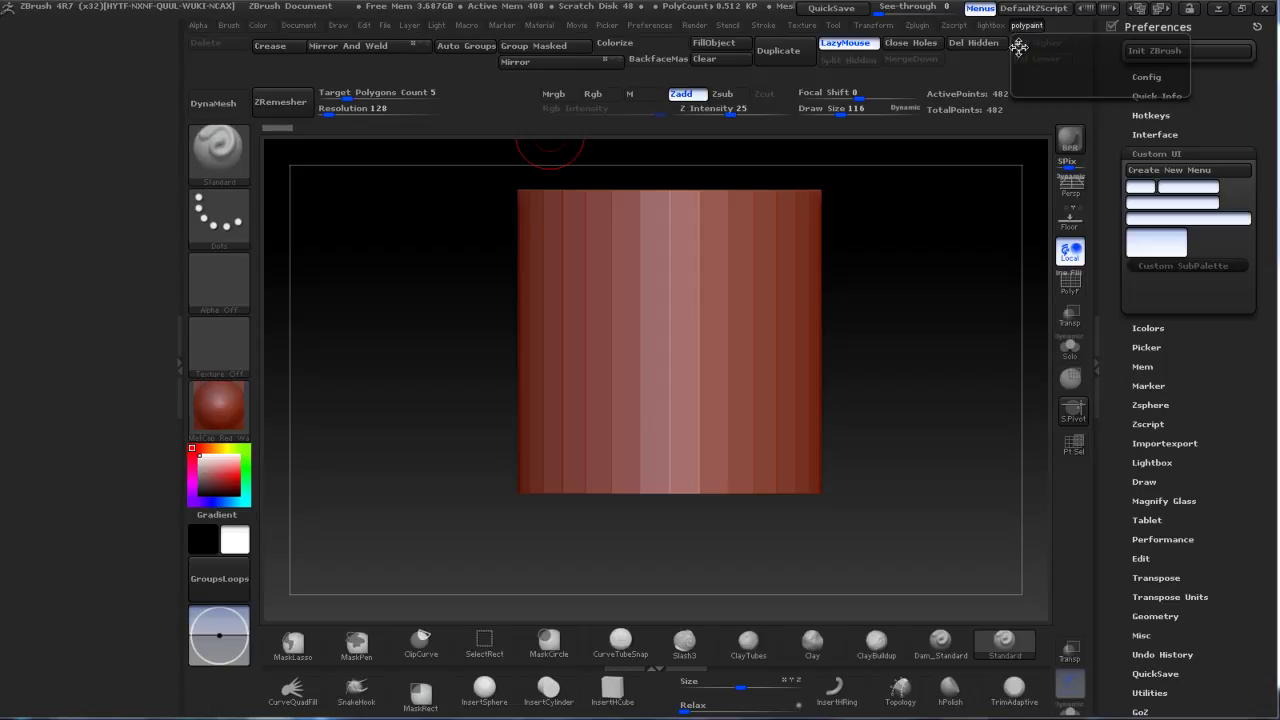
{"action": "left_click_drag", "start_coordinate": [1019, 47], "coordinate": [930, 63]}
{"action": "left_click_drag", "start_coordinate": [229, 121], "coordinate": [14, 63]}
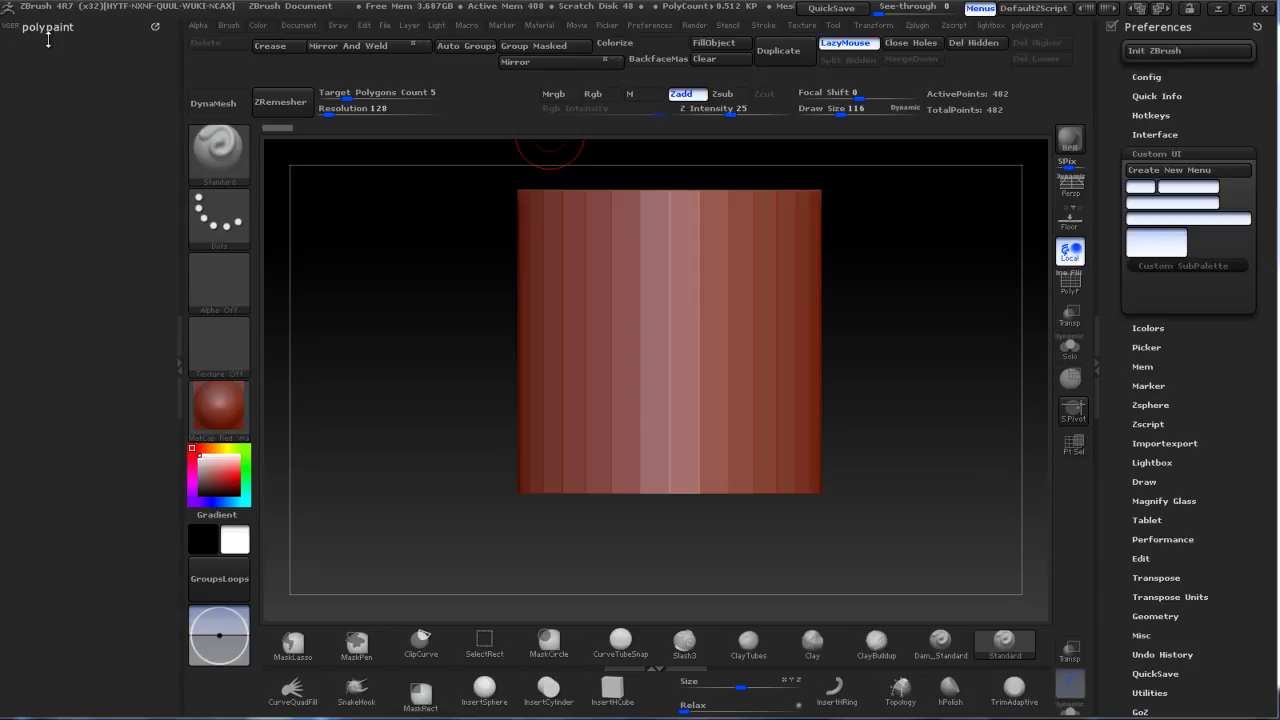
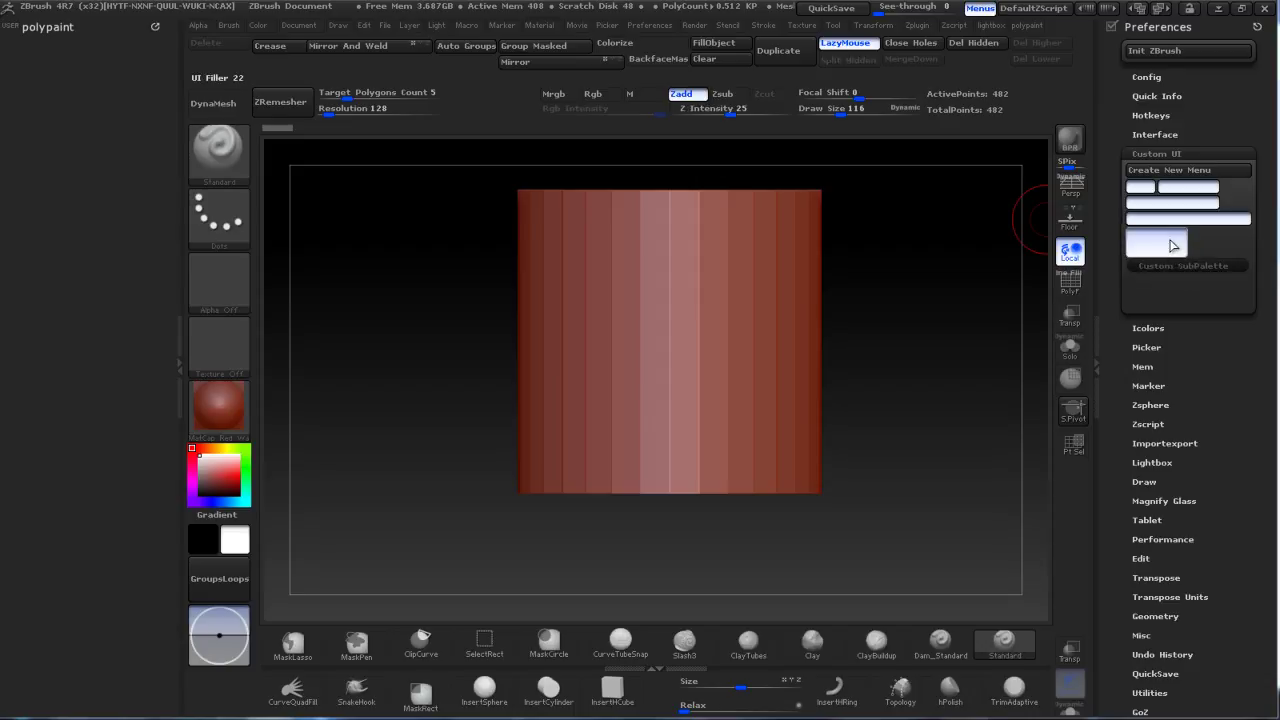
Add the large square UI filler and, below it, a custom subpalette from Custom UI to the polypaint menu.
{"action": "key", "text": "ctrl"}
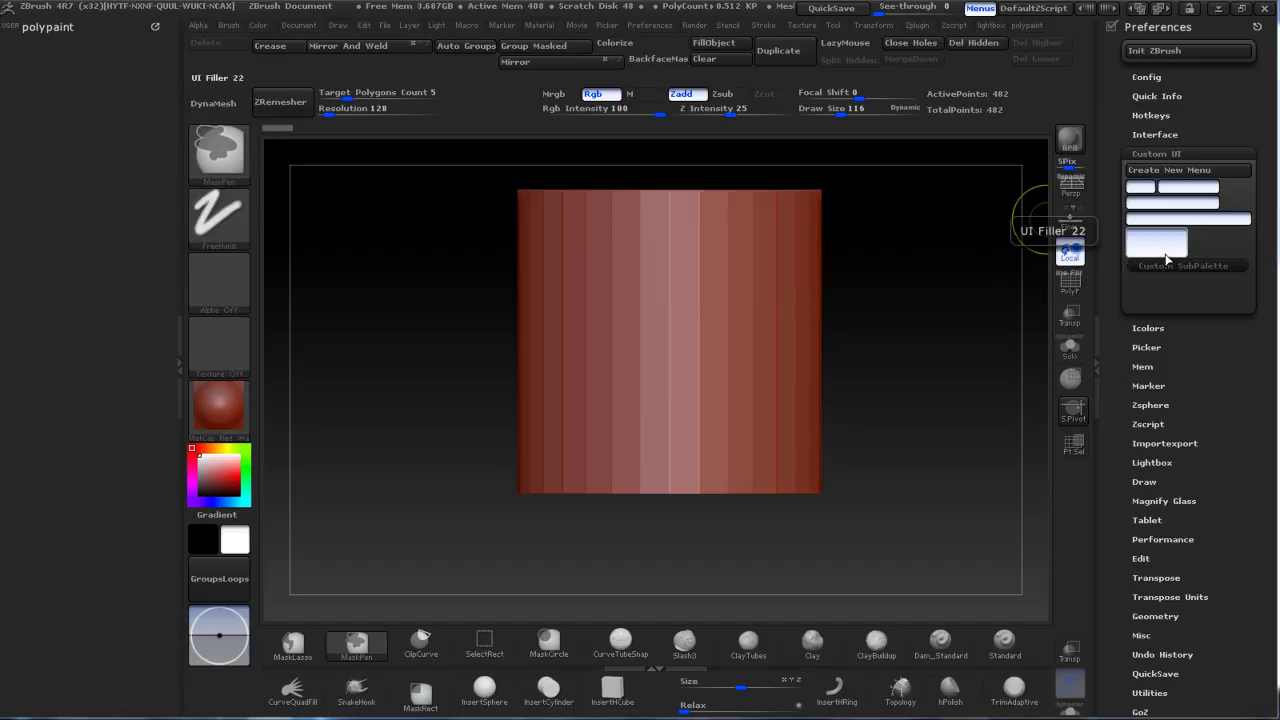
{"action": "mouse_move", "coordinate": [1168, 252]}
{"action": "left_mouse_down", "text": "ctrl+alt"}
{"action": "mouse_move", "coordinate": [777, 234]}
{"action": "mouse_move", "coordinate": [15, 90]}
{"action": "mouse_move", "coordinate": [62, 56]}
{"action": "left_mouse_up", "text": "ctrl+alt"}
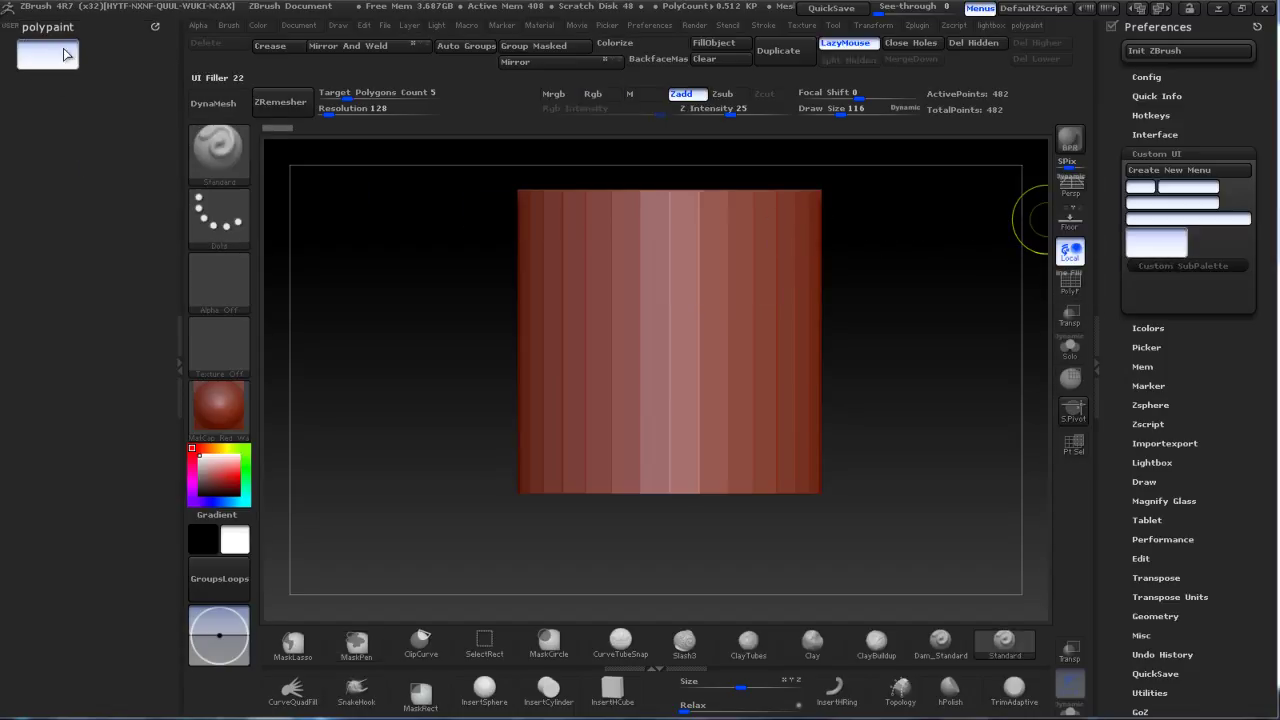
{"action": "key", "text": "ctrl"}
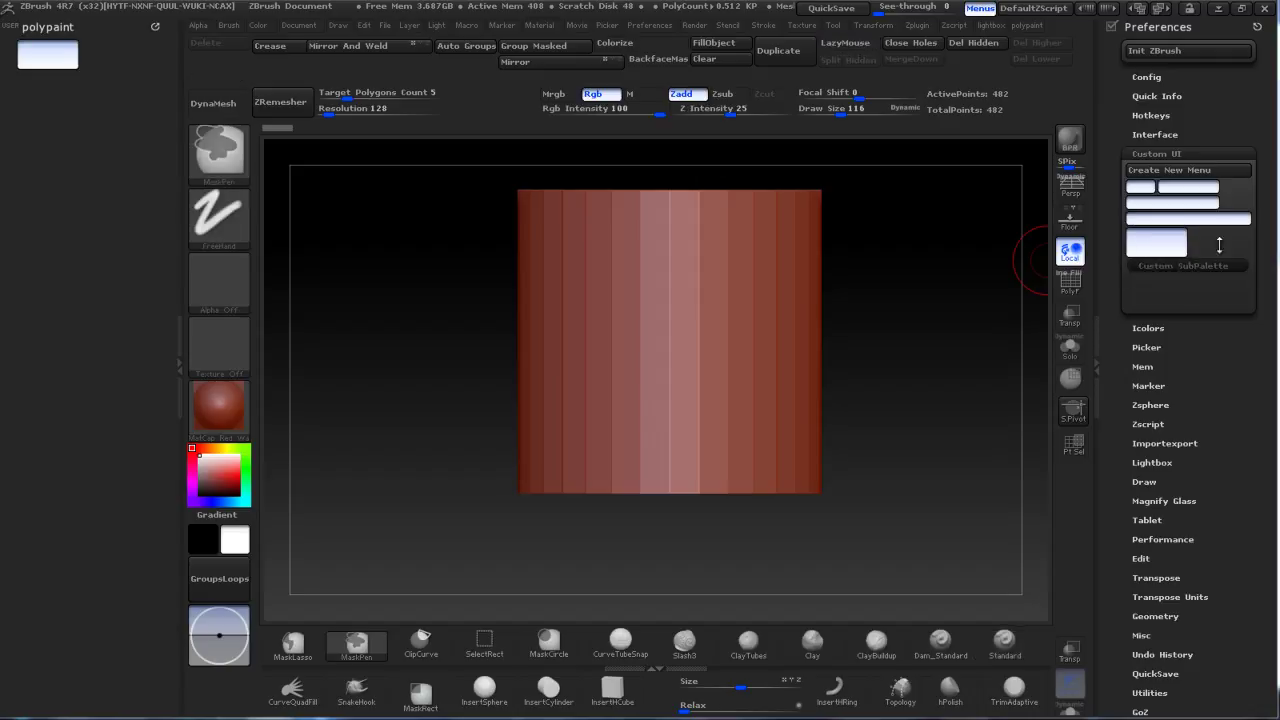
{"action": "left_click_drag", "start_coordinate": [1190, 268], "coordinate": [90, 62], "text": "ctrl+alt"}
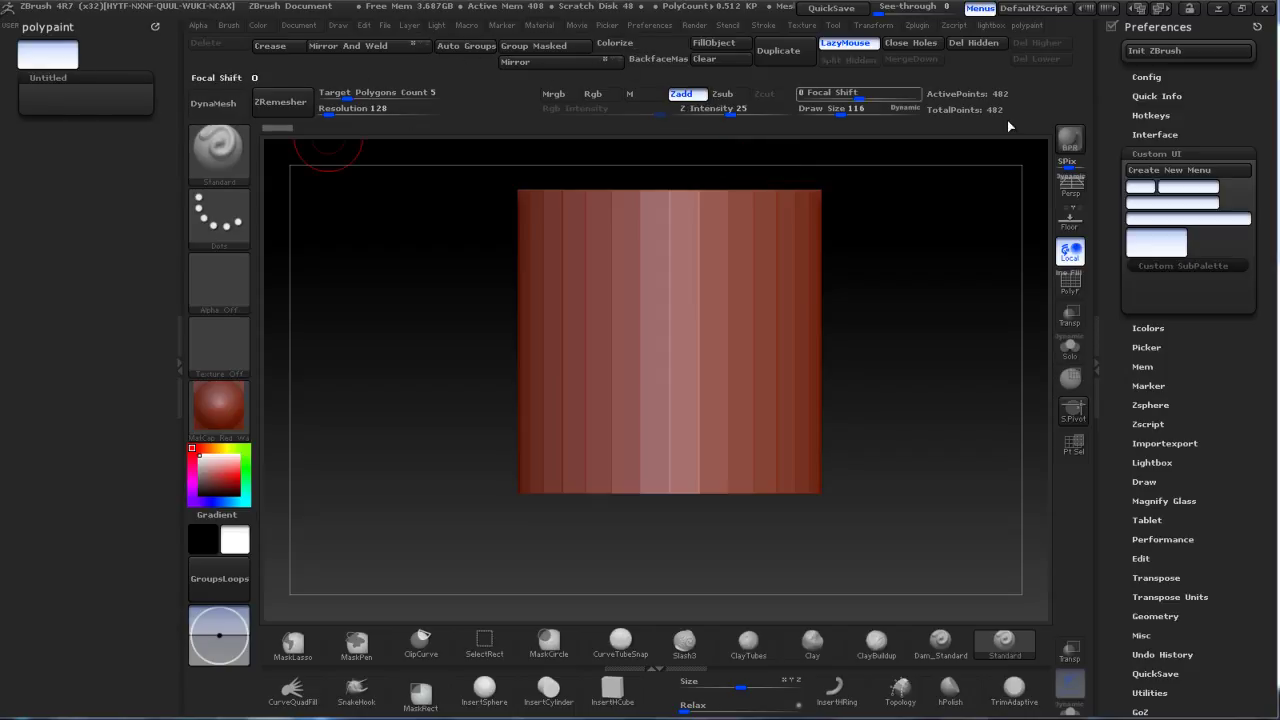
Collapse the Preferences palette and expand the Polypaint section of the Tool palette.
{"action": "left_click", "coordinate": [1183, 27]}
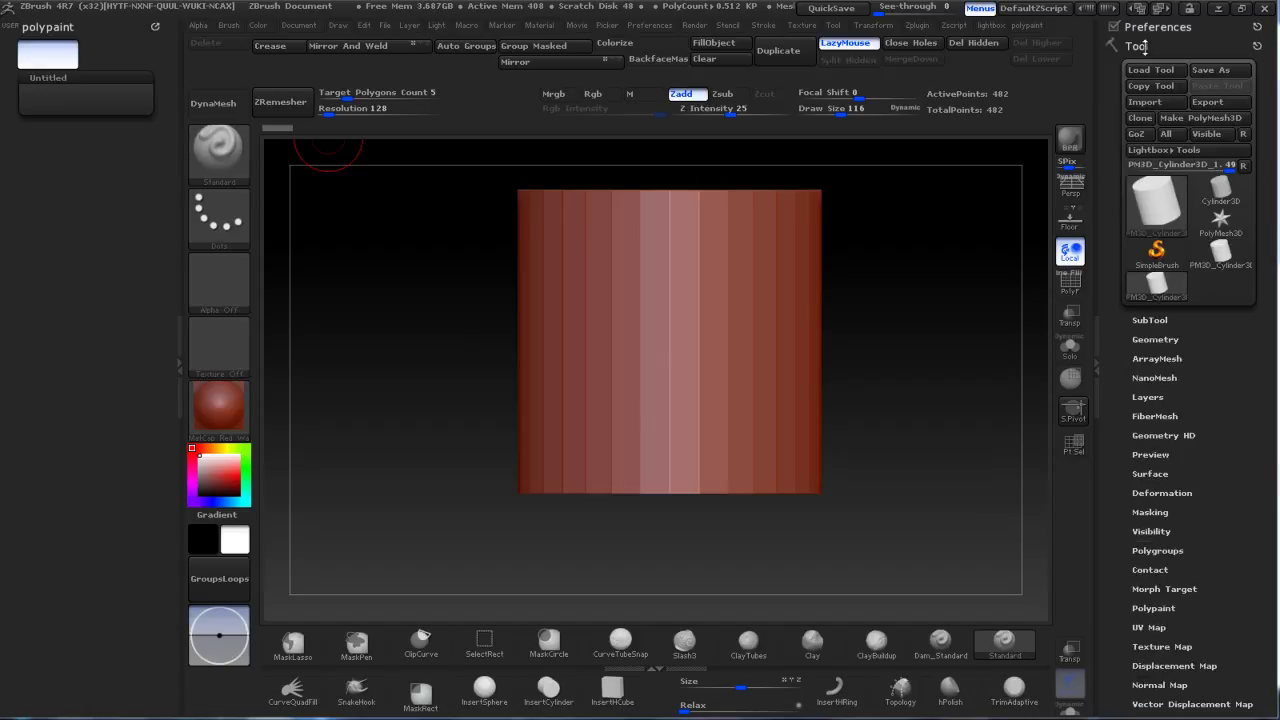
{"action": "left_click_drag", "start_coordinate": [1238, 576], "coordinate": [1231, 437]}
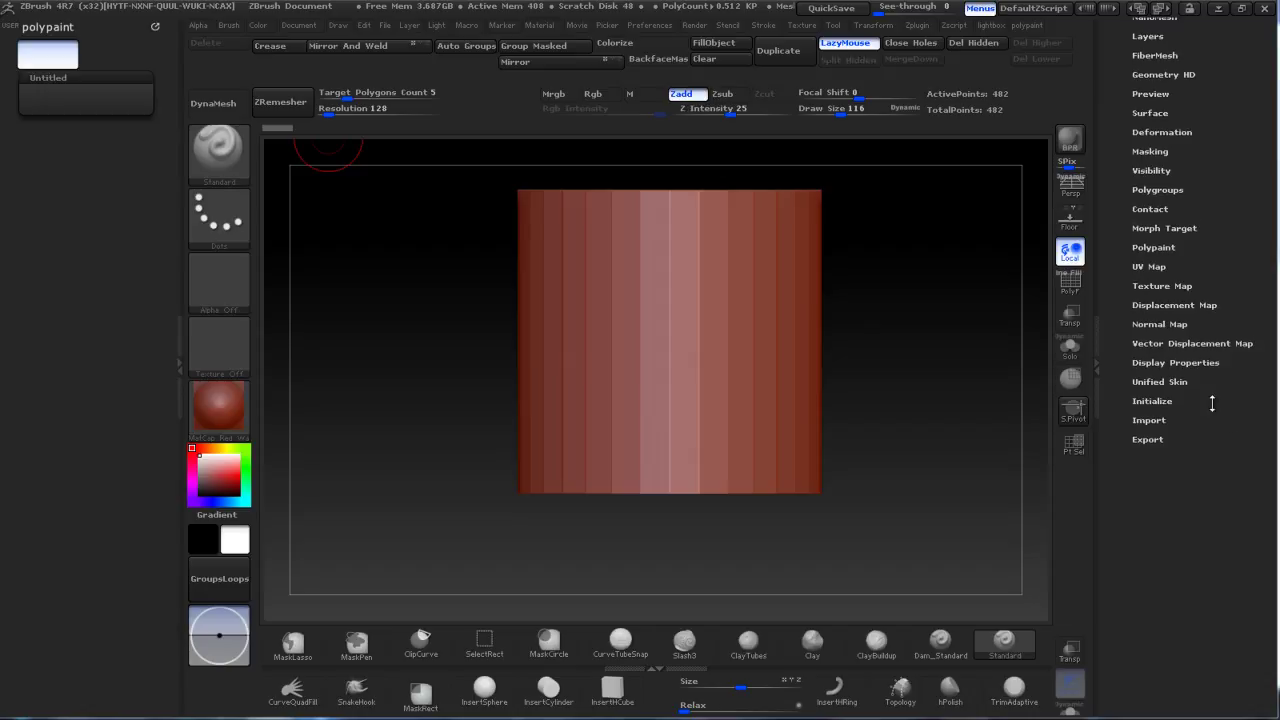
{"action": "left_click", "coordinate": [1160, 190]}
{"action": "left_click", "coordinate": [1162, 190]}
{"action": "left_click", "coordinate": [1147, 364]}
{"action": "left_click", "coordinate": [1148, 343]}
{"action": "left_click", "coordinate": [1157, 343]}
{"action": "left_click", "coordinate": [1152, 305]}
{"action": "left_click", "coordinate": [1152, 305]}
{"action": "left_click", "coordinate": [1150, 304]}
{"action": "left_click", "coordinate": [1150, 286]}
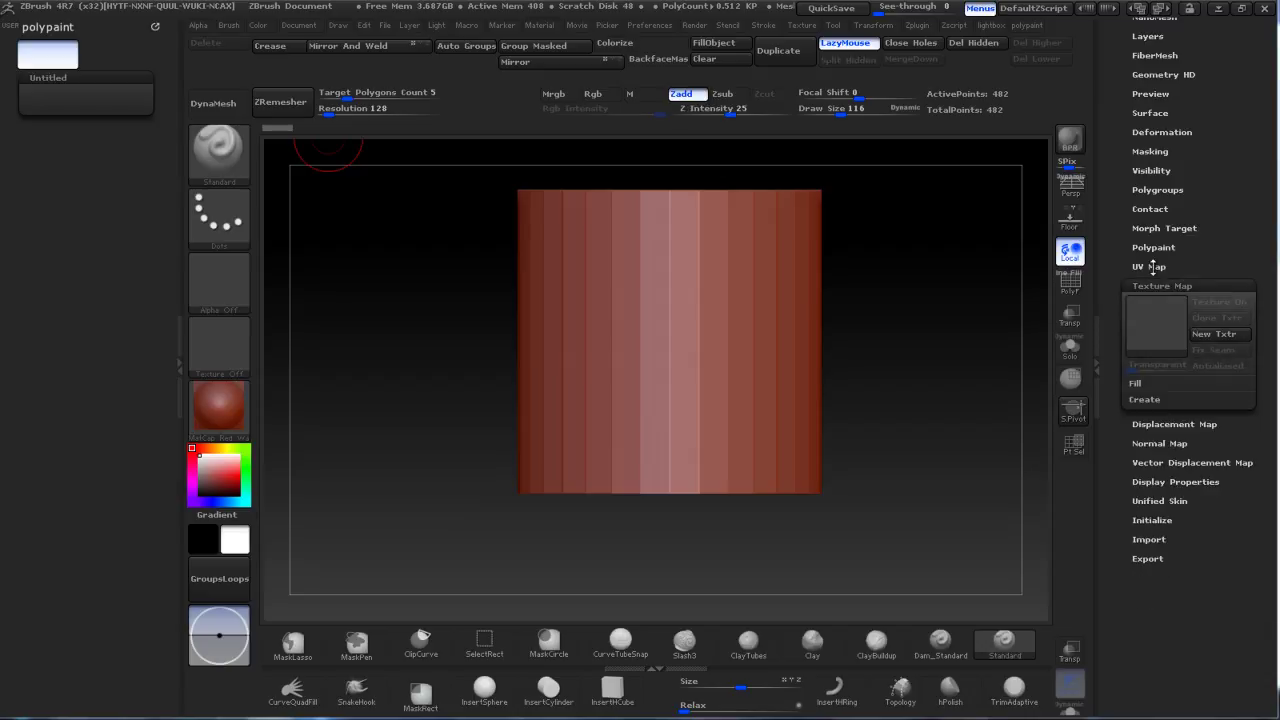
{"action": "left_click", "coordinate": [1150, 266]}
{"action": "left_click", "coordinate": [1148, 246]}
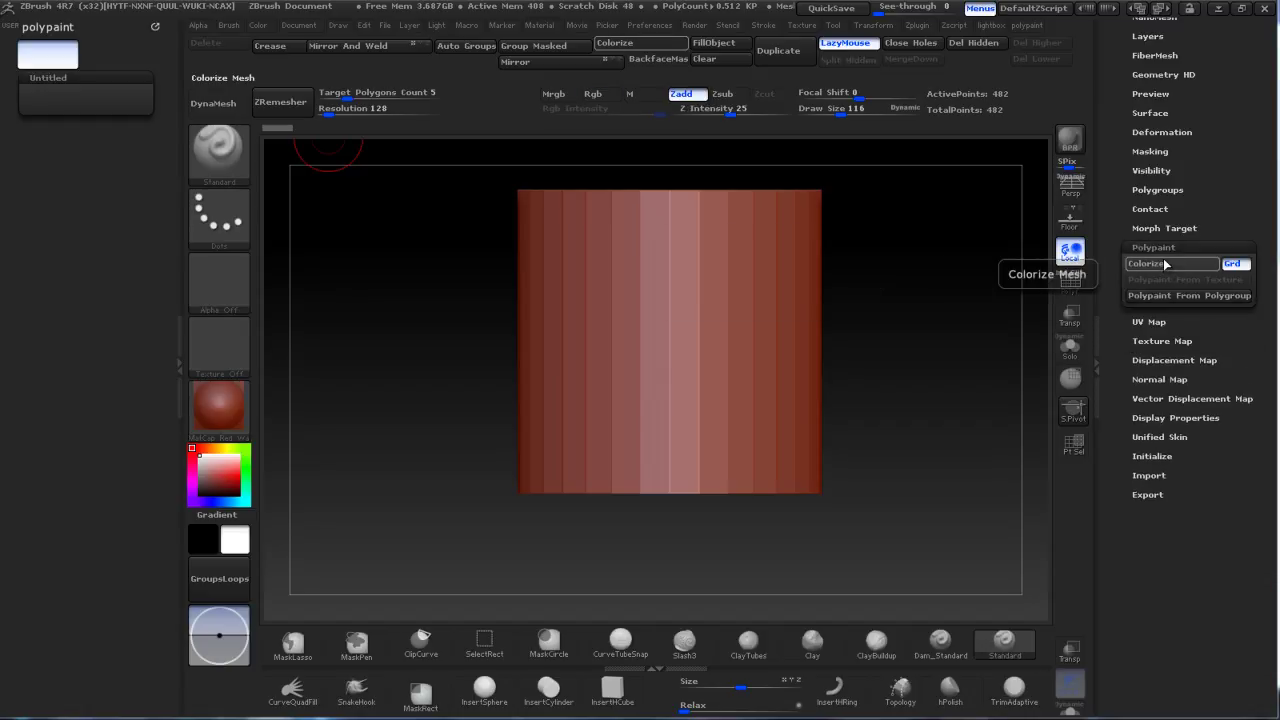
Move the Colorize button into the polypaint menu's custom subpalette and title that subpalette "polypaint tools".
{"action": "key", "text": "ctrl"}
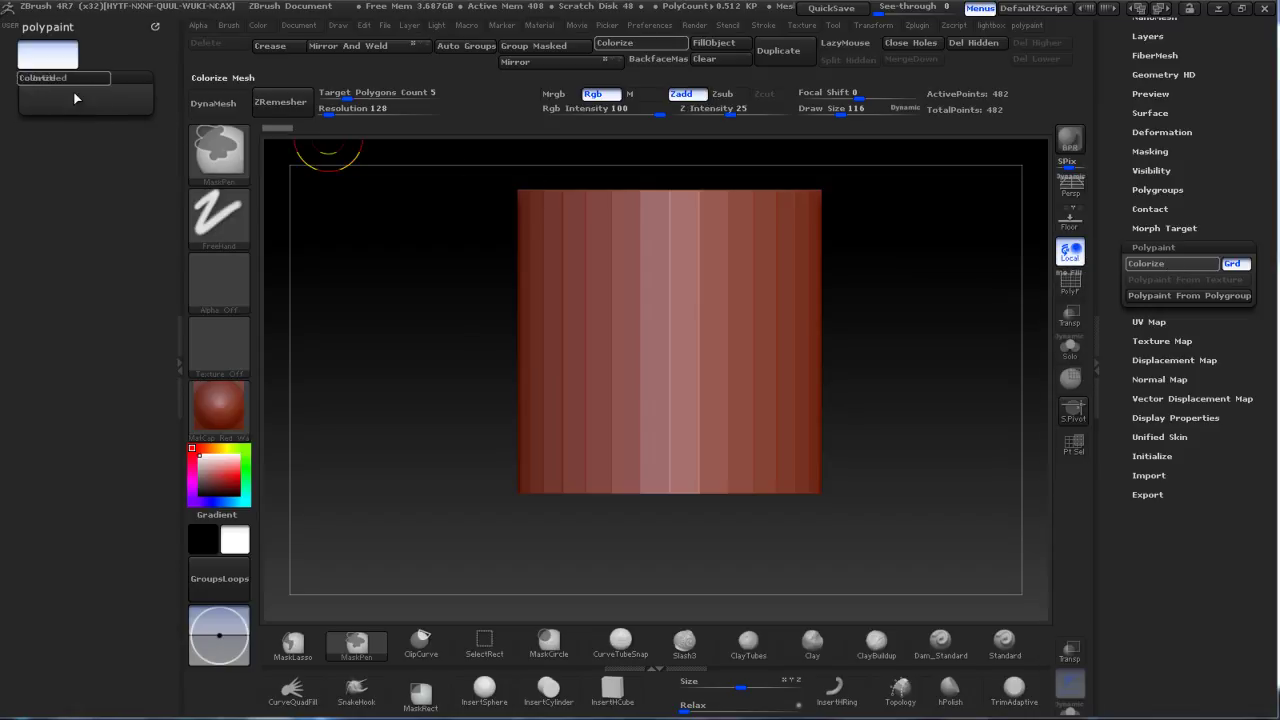
{"action": "left_click_drag", "start_coordinate": [90, 100], "coordinate": [74, 93], "text": "ctrl+alt"}
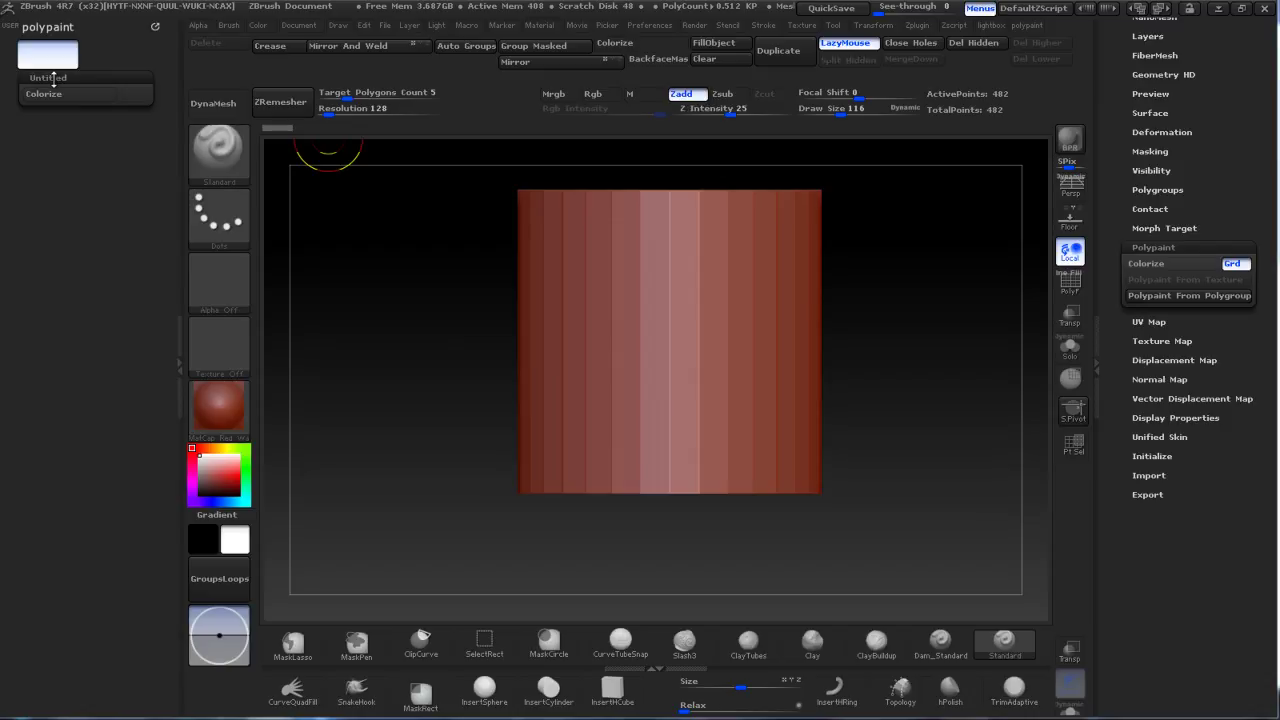
{"action": "key", "text": "ctrl"}
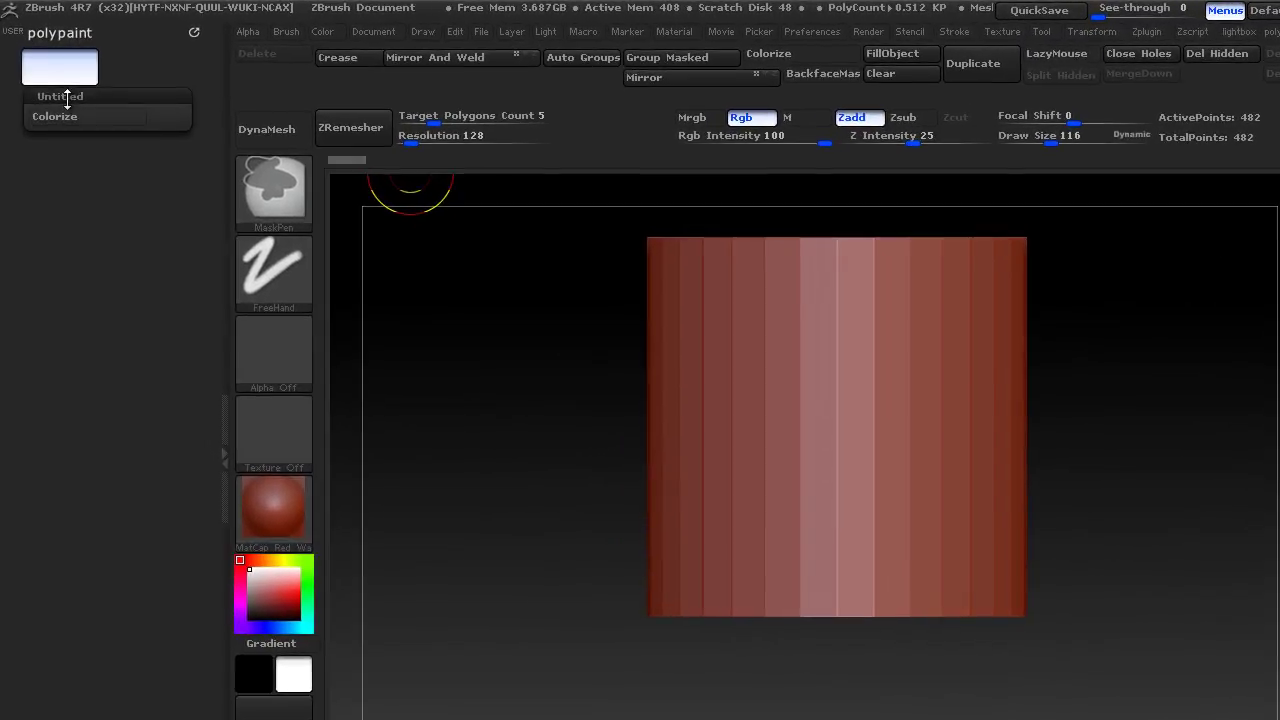
{"action": "left_click", "coordinate": [53, 79], "text": "ctrl"}
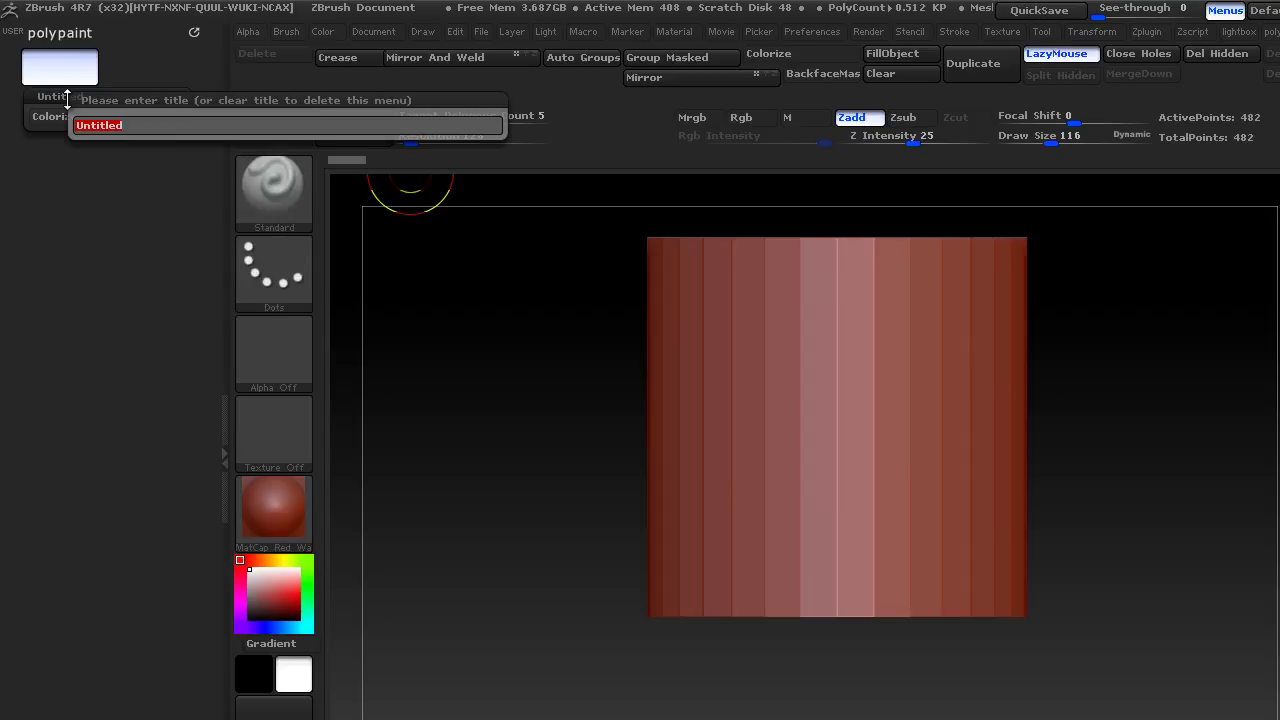
{"action": "type", "text": "polypa"}
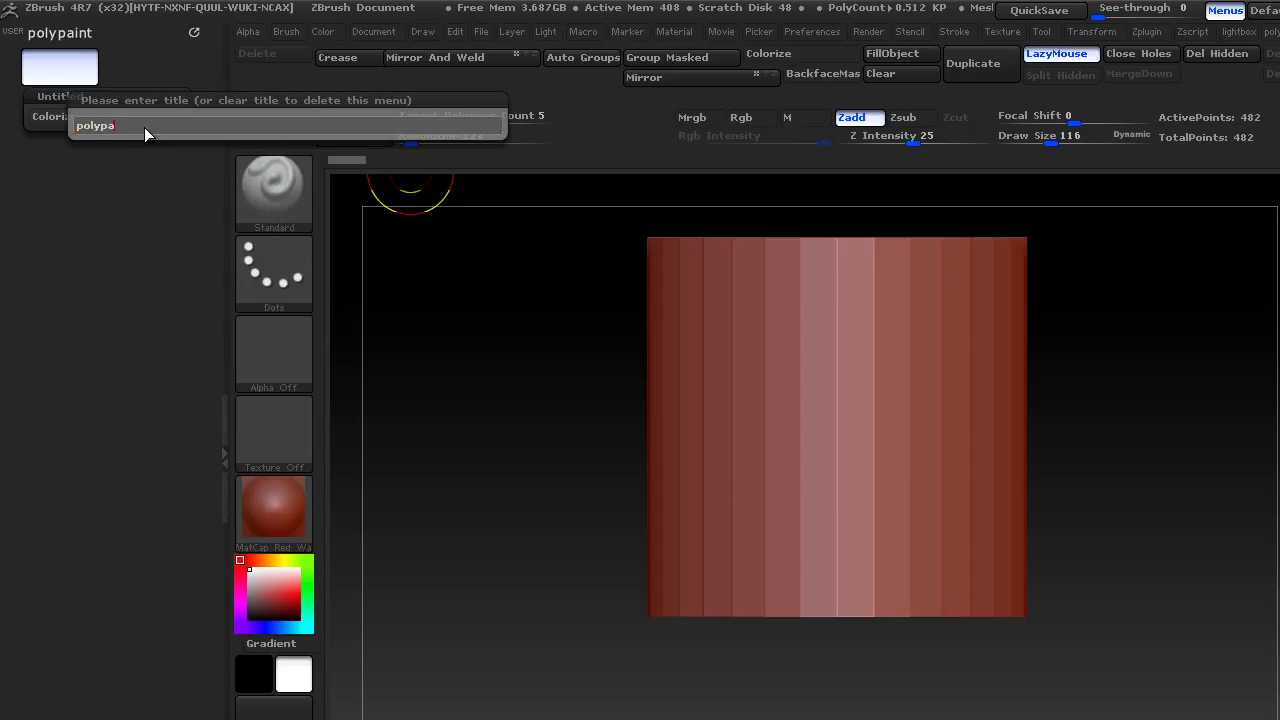
{"action": "type", "text": "int tools"}
{"action": "key", "text": "Return"}
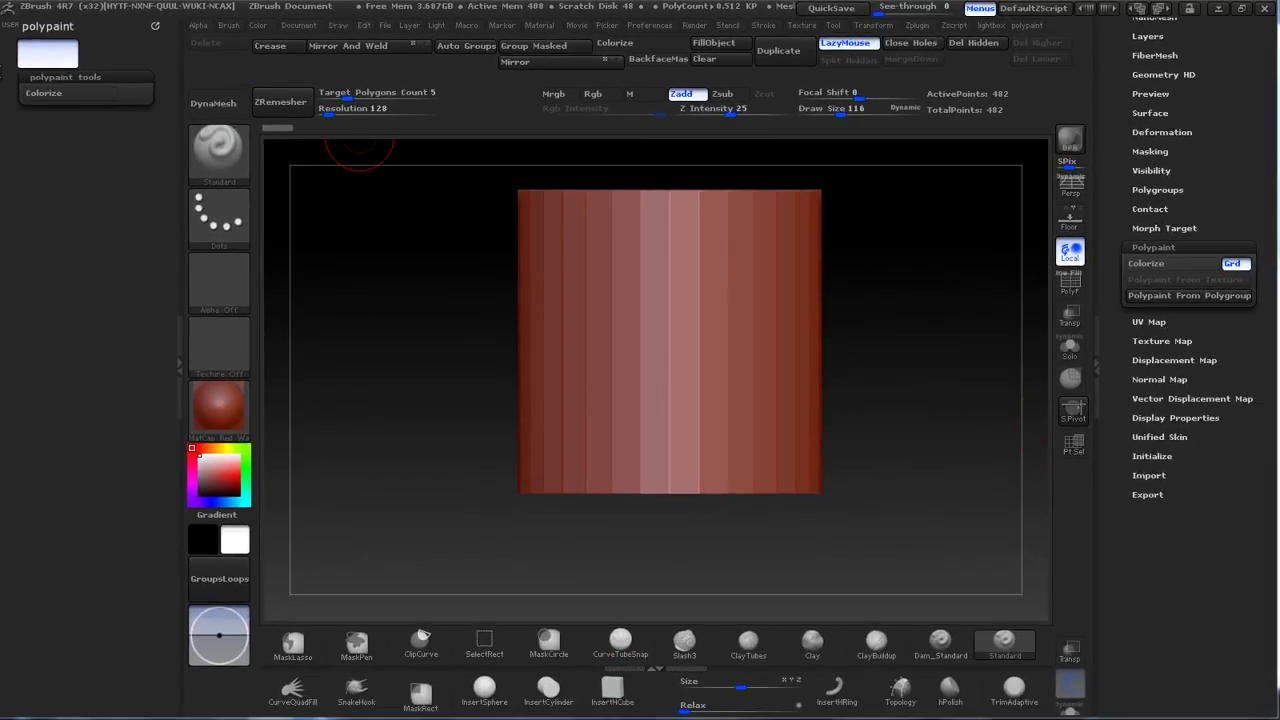
Move the FillObject, Mrgb and Rgb buttons from the shelf into the polypaint tools subpalette below Colorize.
{"action": "left_click", "coordinate": [593, 93]}
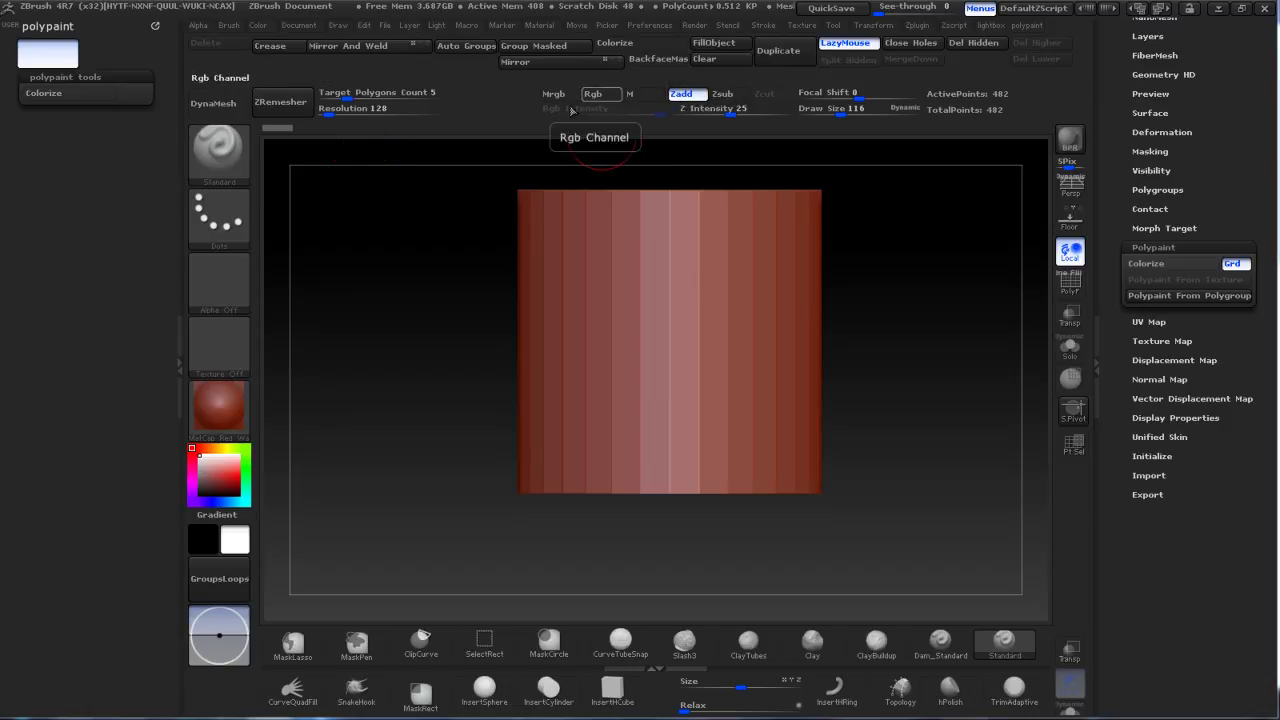
{"action": "key", "text": "ctrl"}
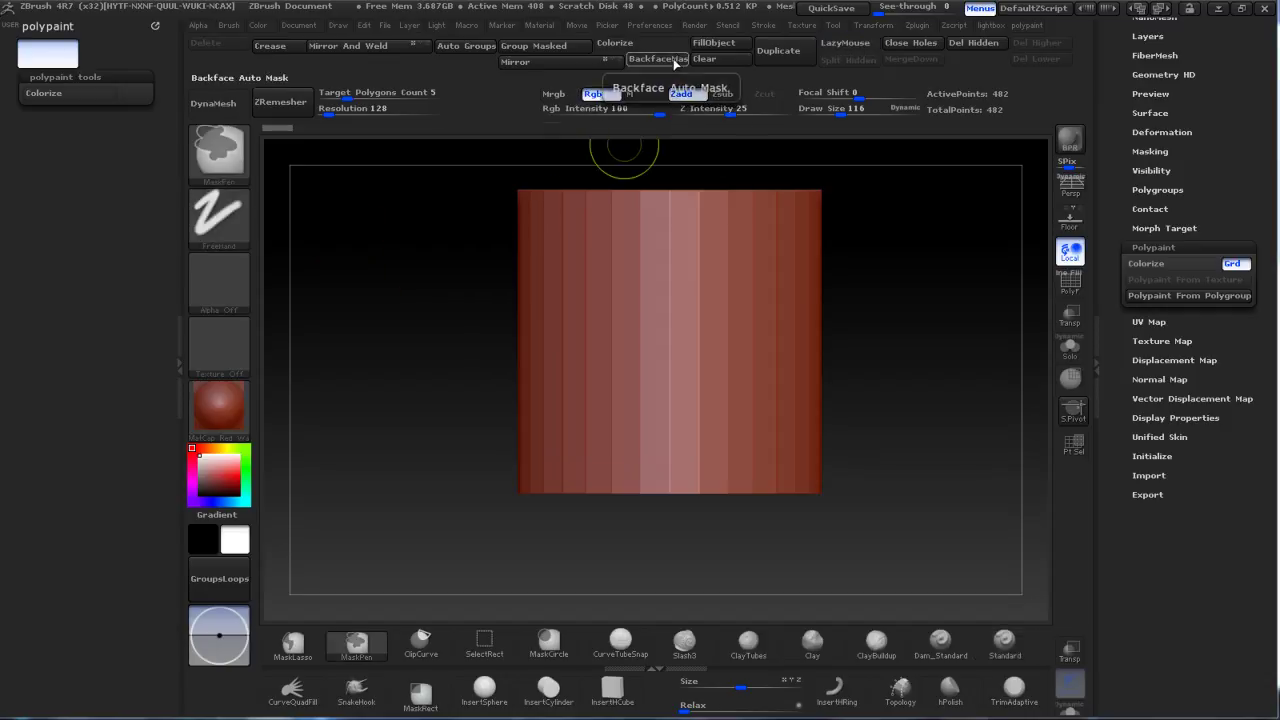
{"action": "left_click_drag", "start_coordinate": [707, 45], "coordinate": [46, 107], "text": "ctrl+alt"}
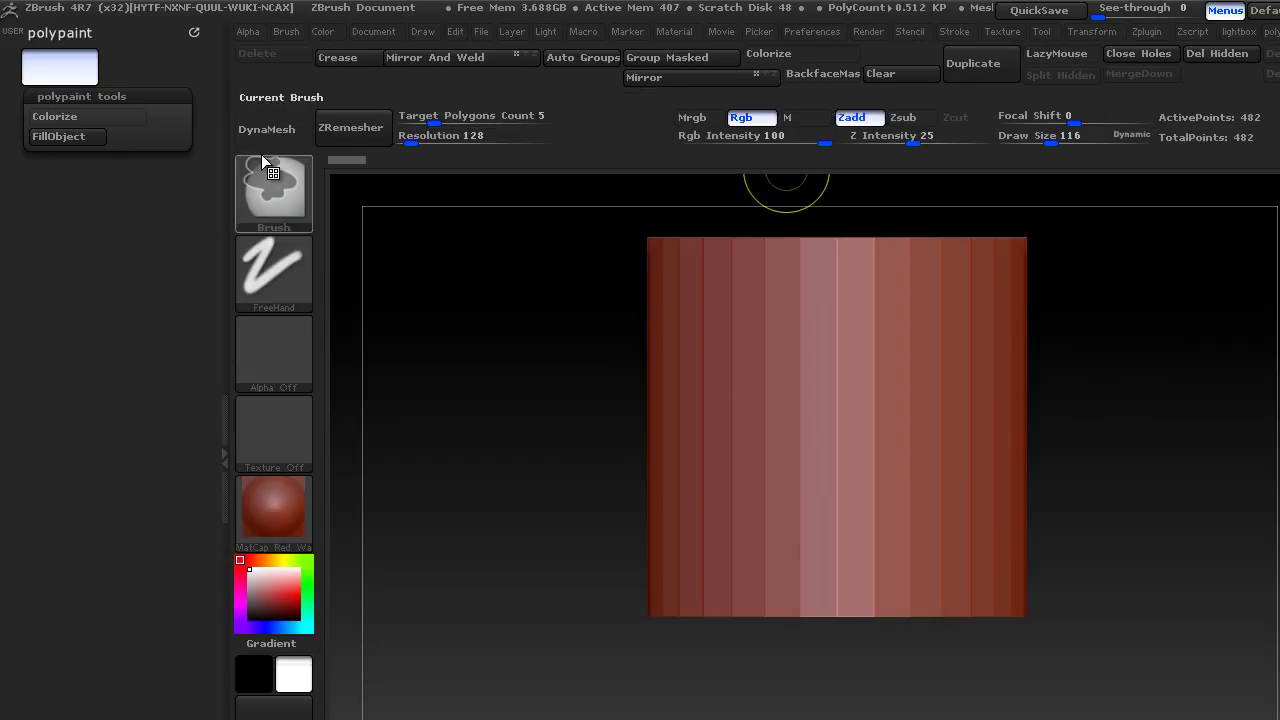
{"action": "left_click_drag", "start_coordinate": [692, 118], "coordinate": [150, 138], "text": "ctrl+alt"}
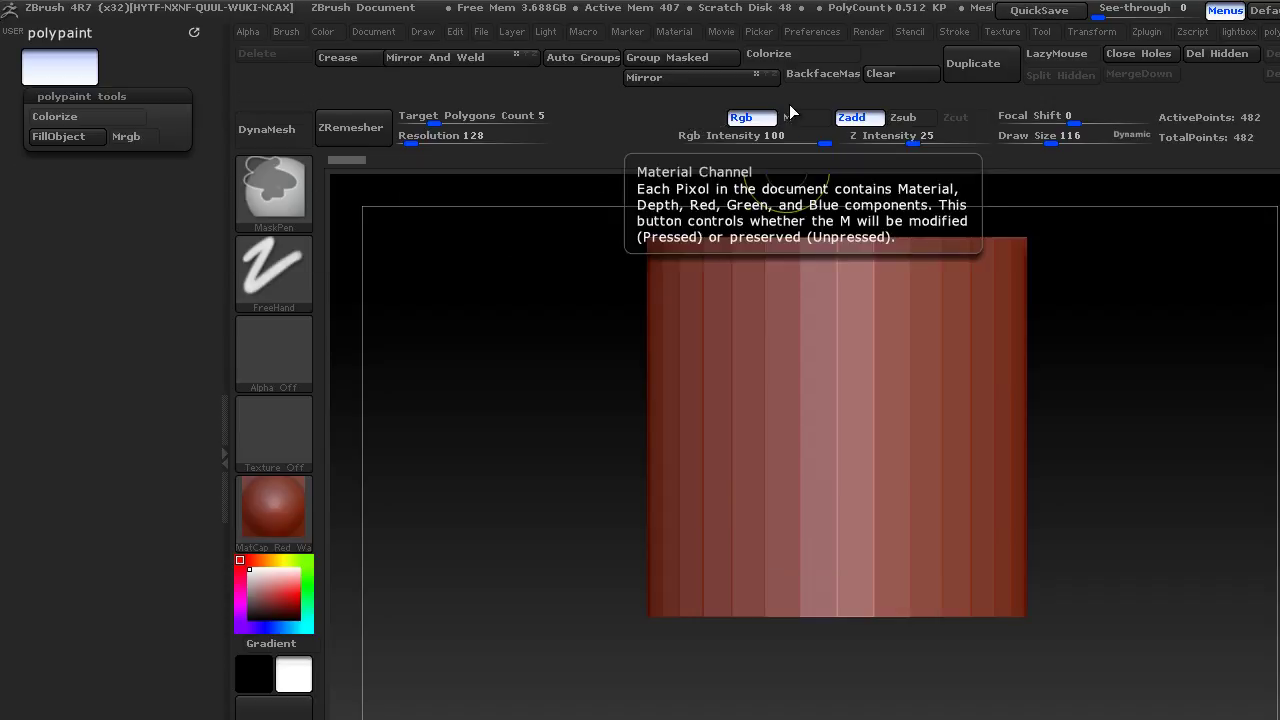
{"action": "left_click_drag", "start_coordinate": [763, 120], "coordinate": [58, 152], "text": "ctrl+alt"}
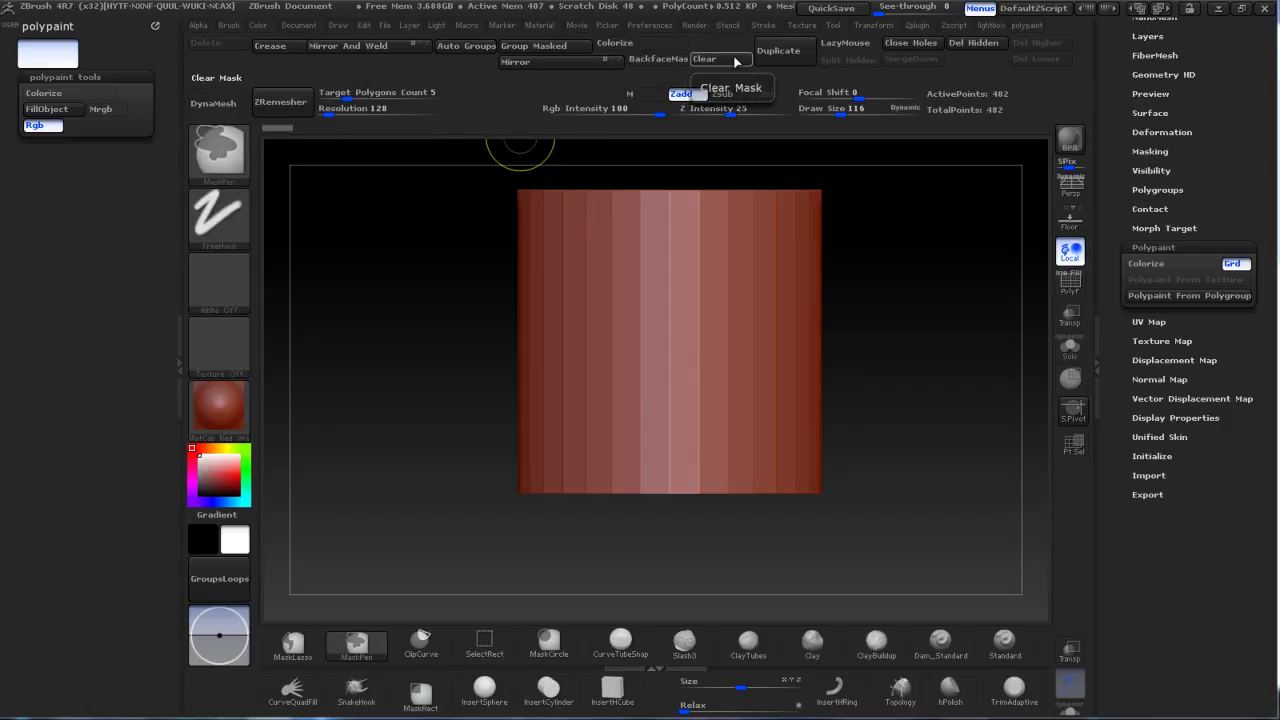
Move the mask Clear, BackfaceMask and Mirror buttons into the polypaint tools subpalette below the existing controls.
{"action": "left_click_drag", "start_coordinate": [729, 58], "coordinate": [464, 137], "text": "ctrl+alt"}
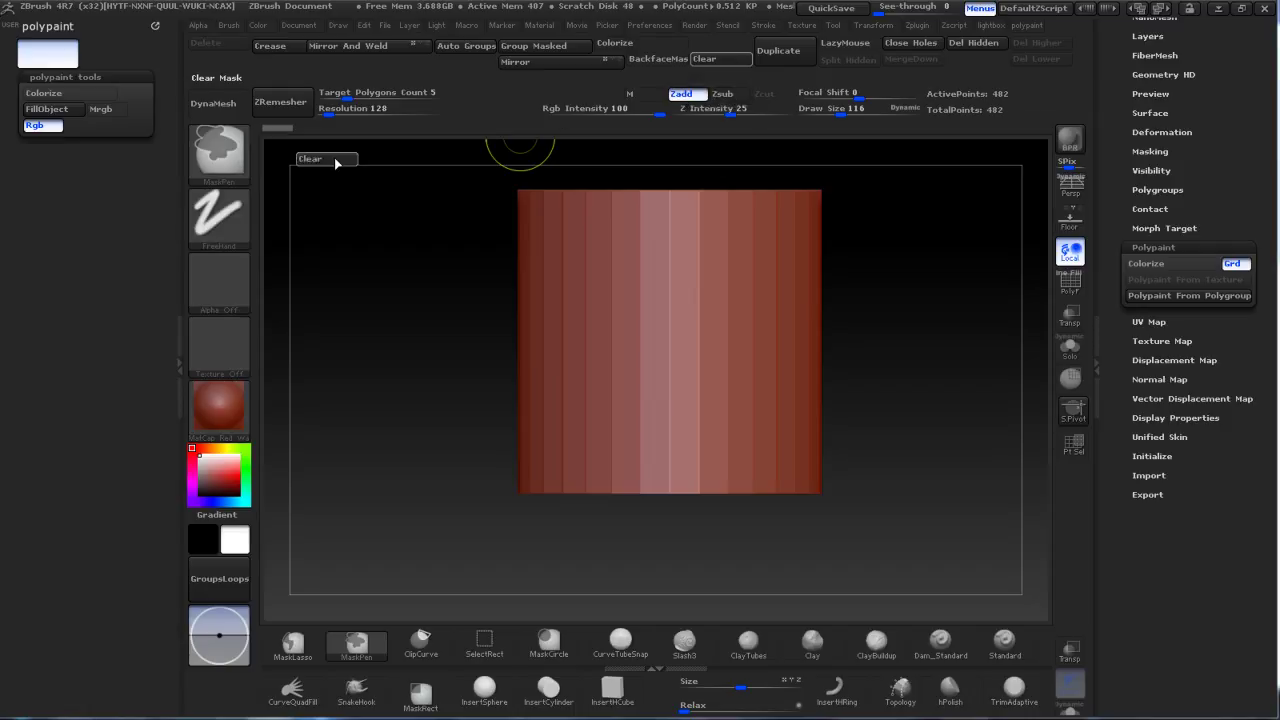
{"action": "left_click_drag", "start_coordinate": [137, 151], "coordinate": [80, 126], "text": "ctrl+alt"}
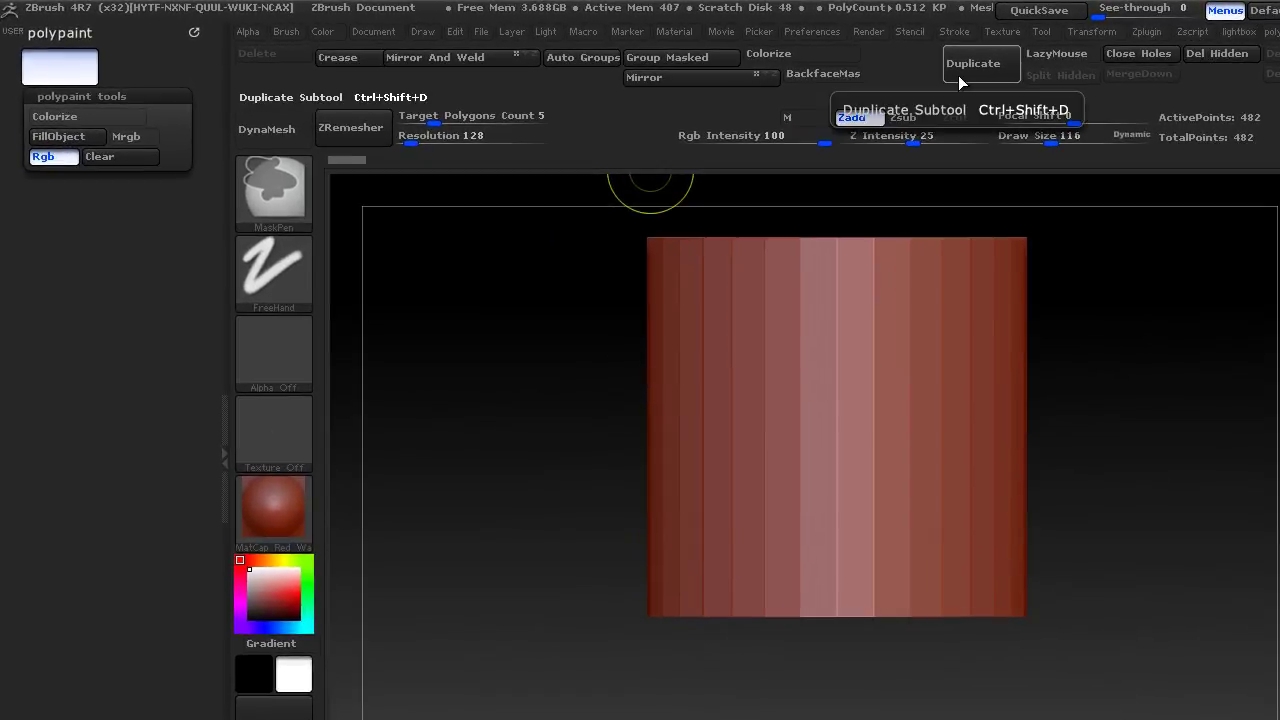
{"action": "left_click_drag", "start_coordinate": [825, 75], "coordinate": [683, 94], "text": "ctrl+alt"}
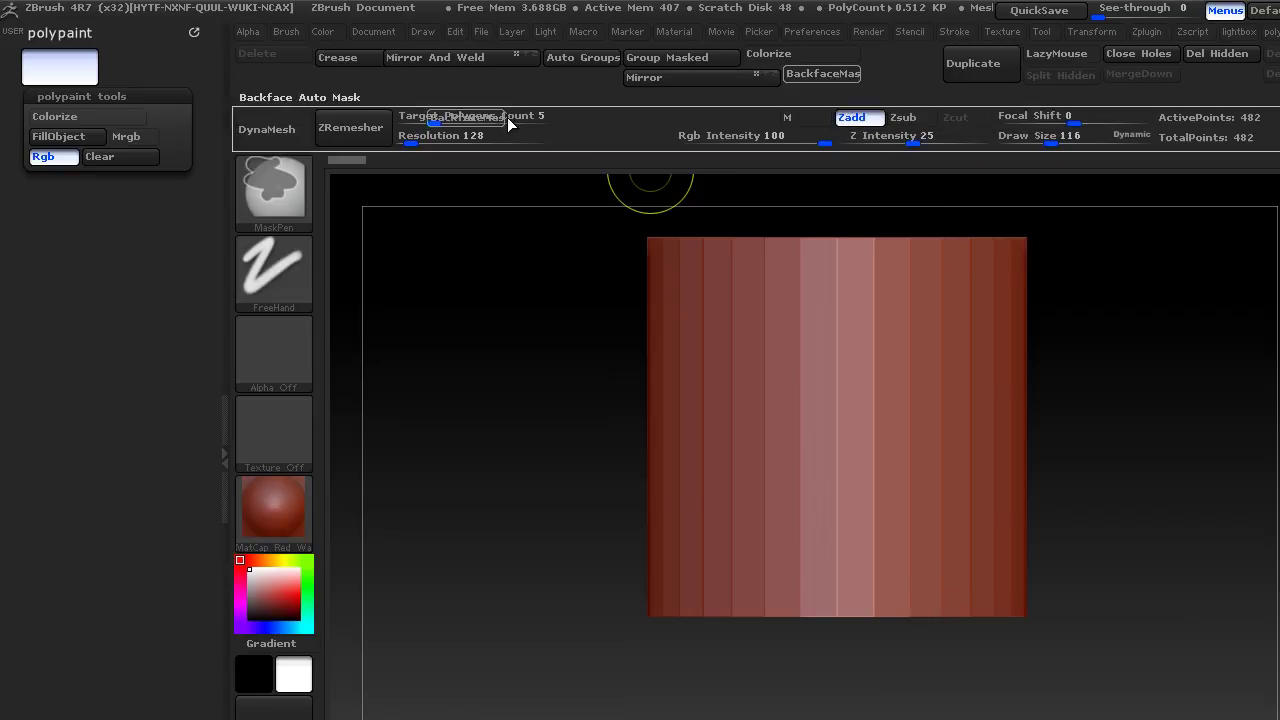
{"action": "left_click_drag", "start_coordinate": [79, 176], "coordinate": [77, 175], "text": "ctrl+alt"}
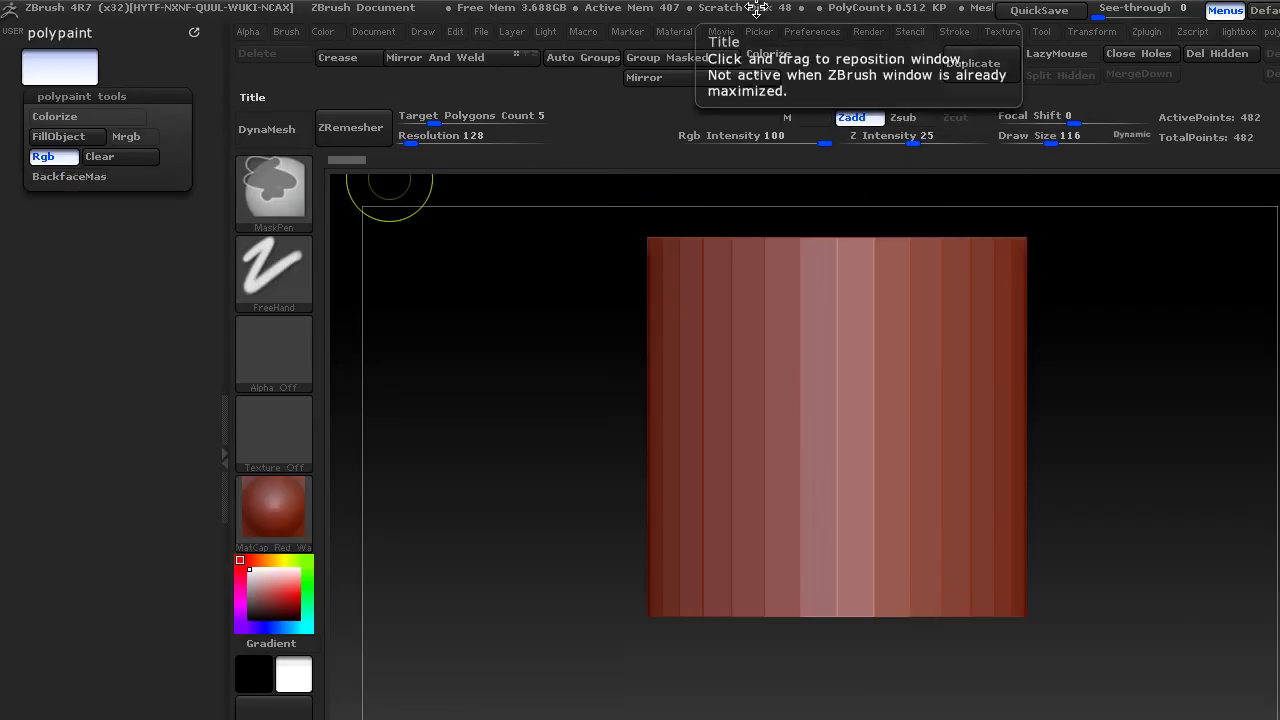
{"action": "left_click_drag", "start_coordinate": [638, 78], "coordinate": [68, 188], "text": "ctrl+alt"}
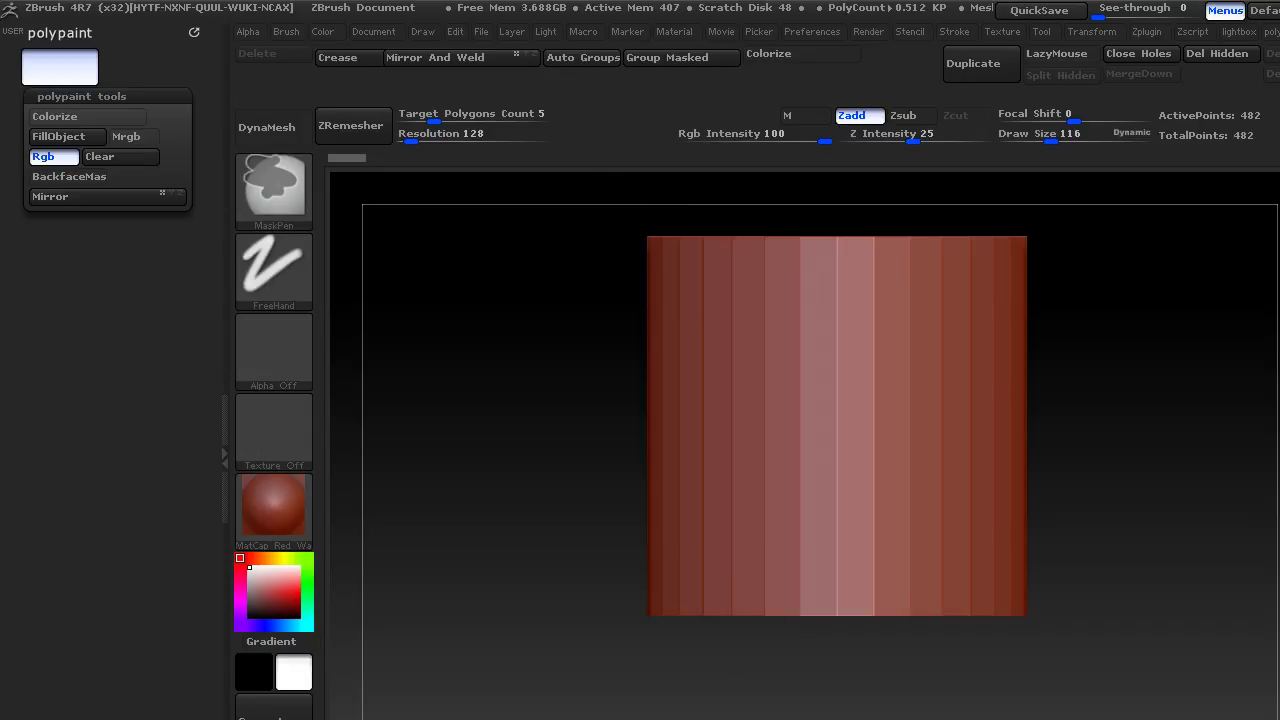
Look over the brushes on the shelf below the canvas, including those hidden by the expanded polypaint tray.
{"action": "left_click", "coordinate": [1278, 719]}
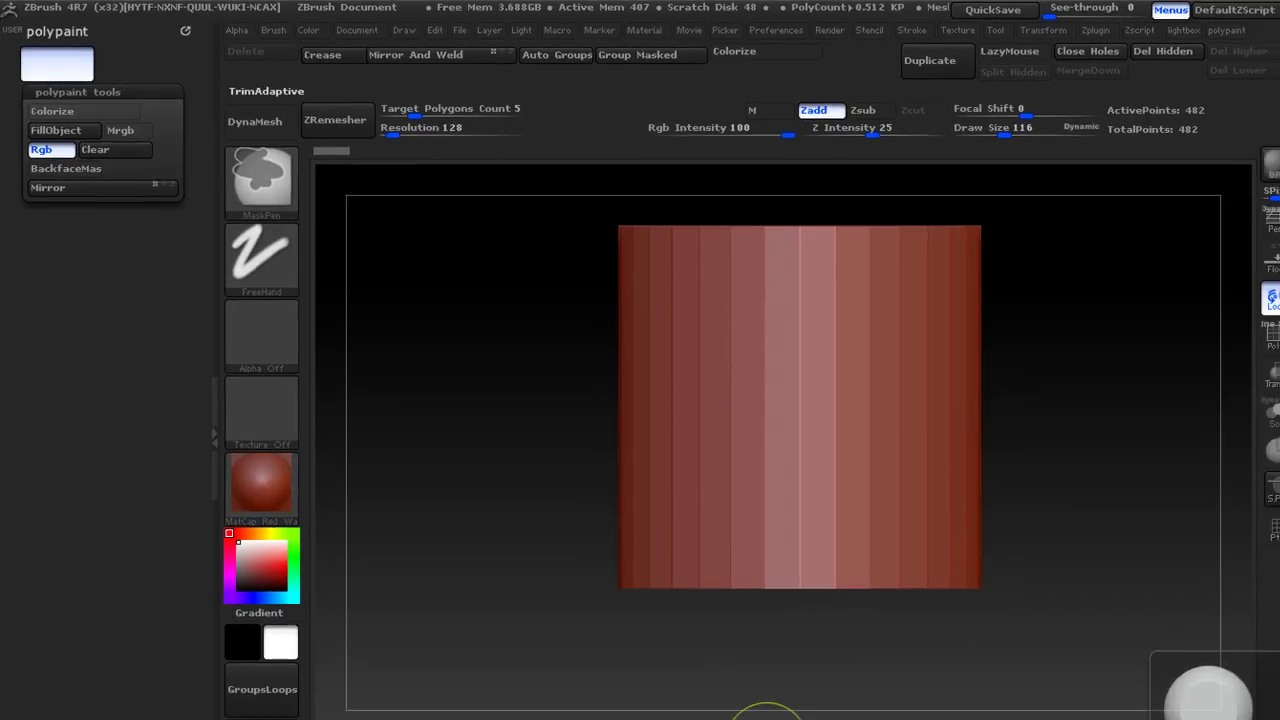
{"action": "left_click", "coordinate": [553, 662]}
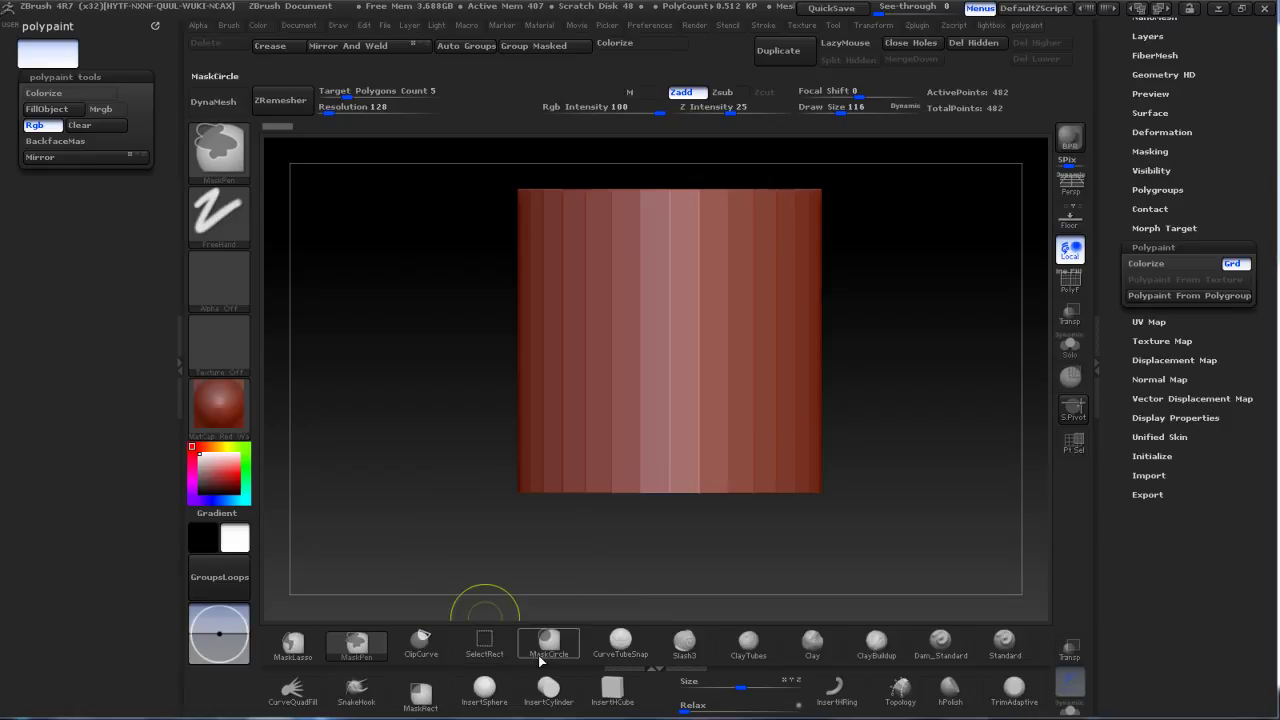
{"action": "left_click", "coordinate": [938, 642]}
{"action": "left_click", "coordinate": [612, 688]}
{"action": "left_click", "coordinate": [548, 642]}
{"action": "left_click", "coordinate": [900, 690]}
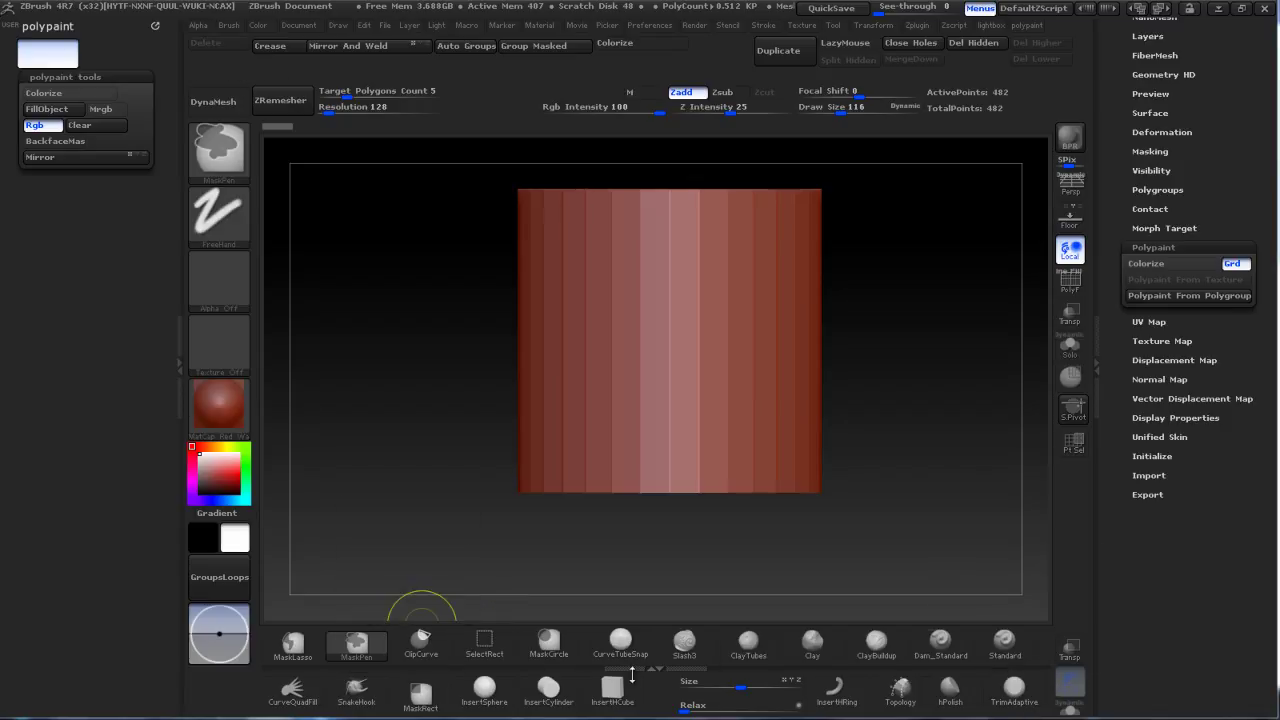
{"action": "left_click", "coordinate": [1004, 642]}
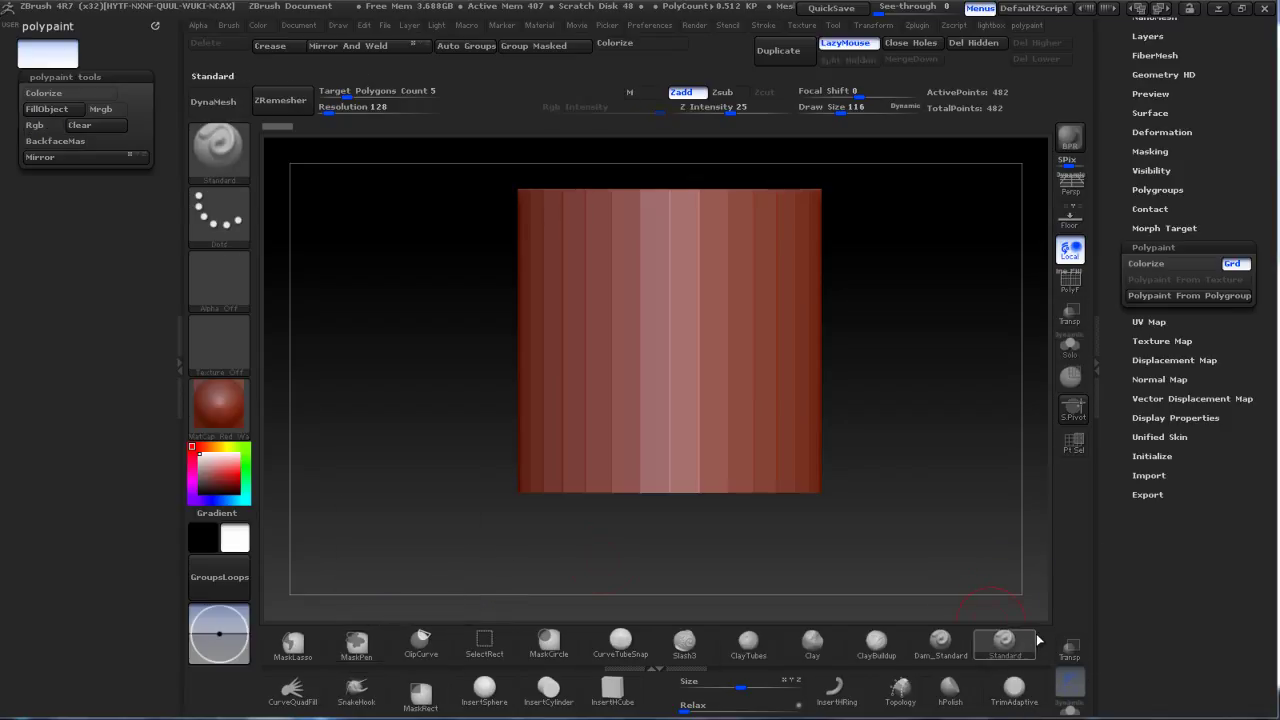
{"action": "left_click", "coordinate": [176, 346]}
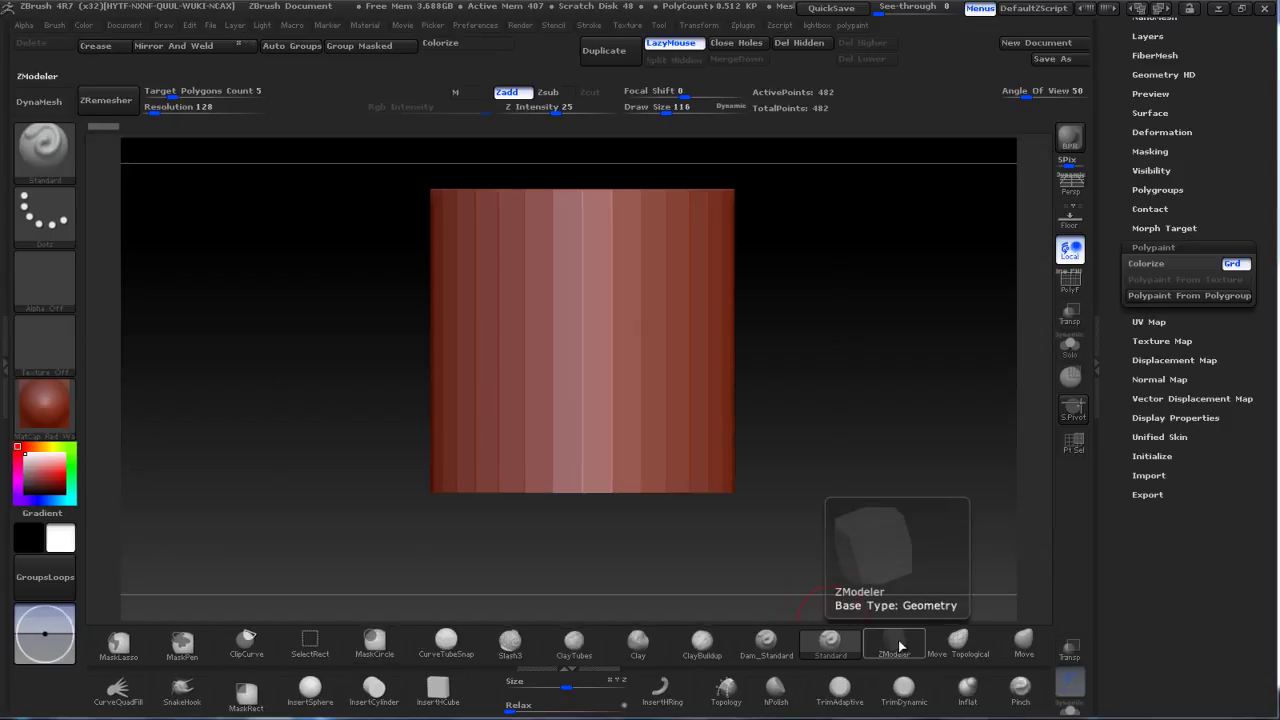
{"action": "left_click", "coordinate": [6, 357]}
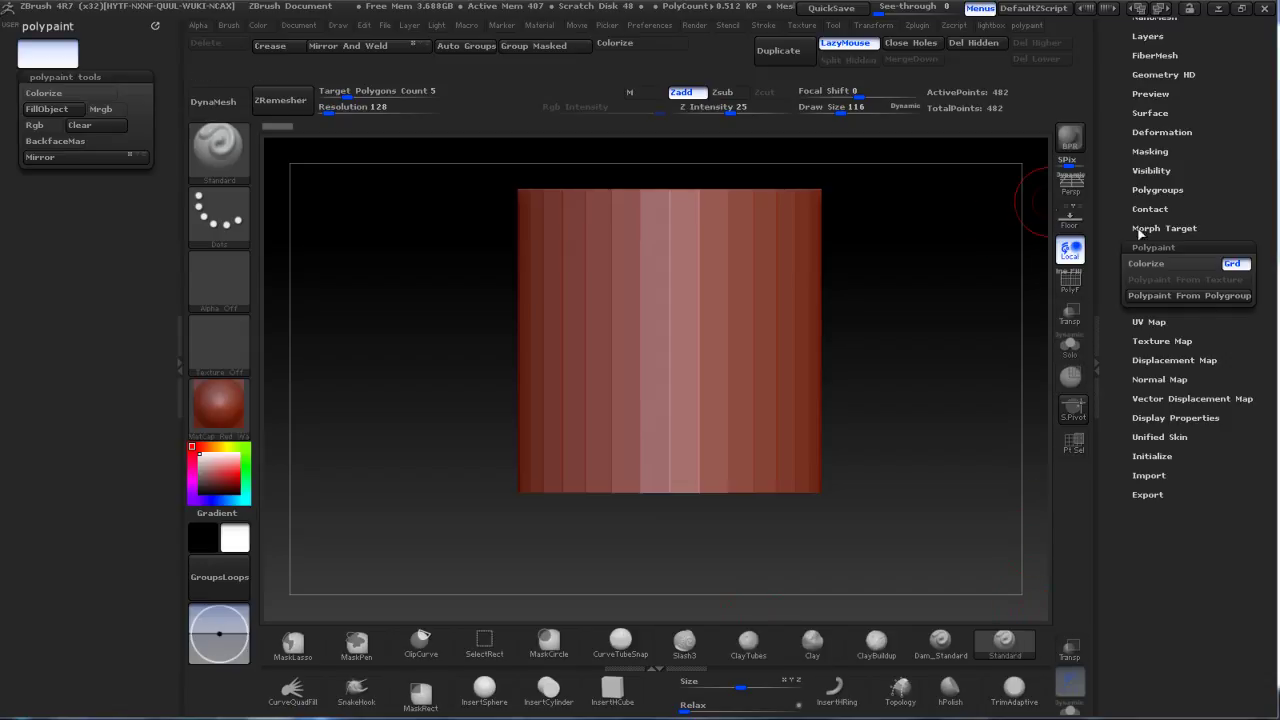
Dock the Brush palette in the tray that holds the Tool palette.
{"action": "left_click_drag", "start_coordinate": [1226, 130], "coordinate": [1269, 287]}
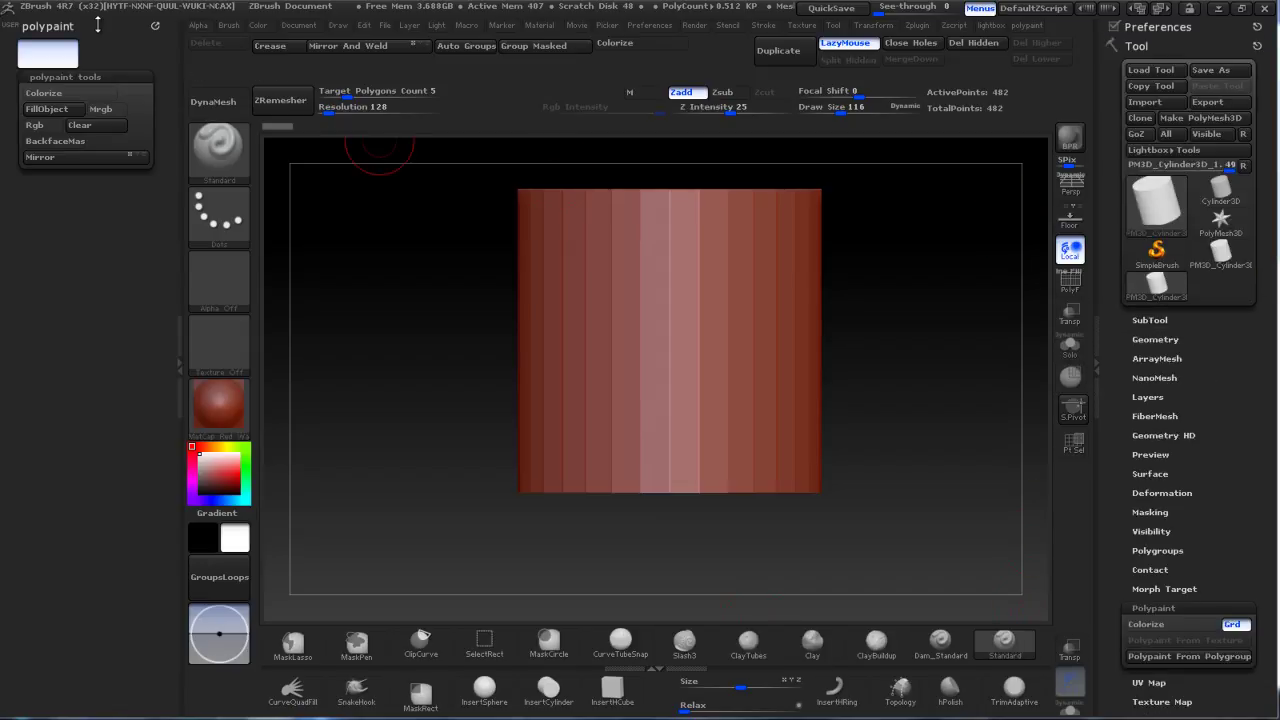
{"action": "left_click", "coordinate": [231, 27]}
{"action": "left_click", "coordinate": [243, 47]}
{"action": "left_click_drag", "start_coordinate": [1266, 350], "coordinate": [1266, 296]}
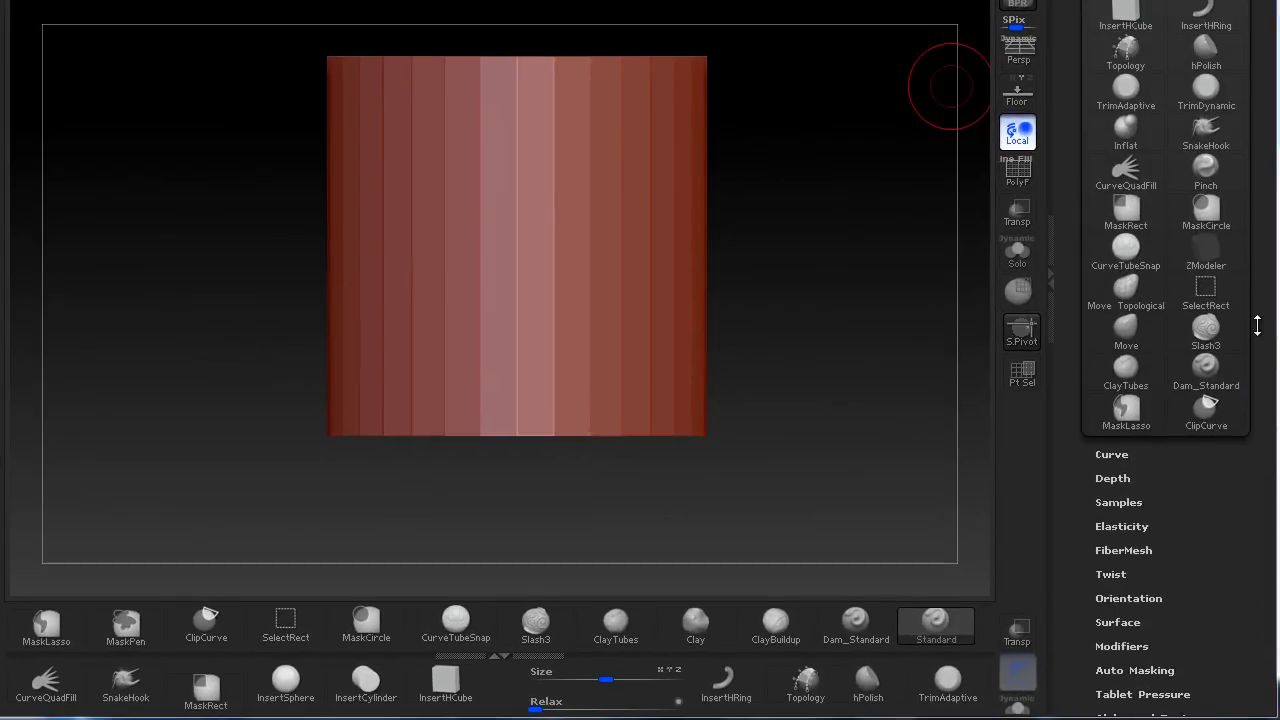
{"action": "left_click_drag", "start_coordinate": [1261, 400], "coordinate": [1266, 438]}
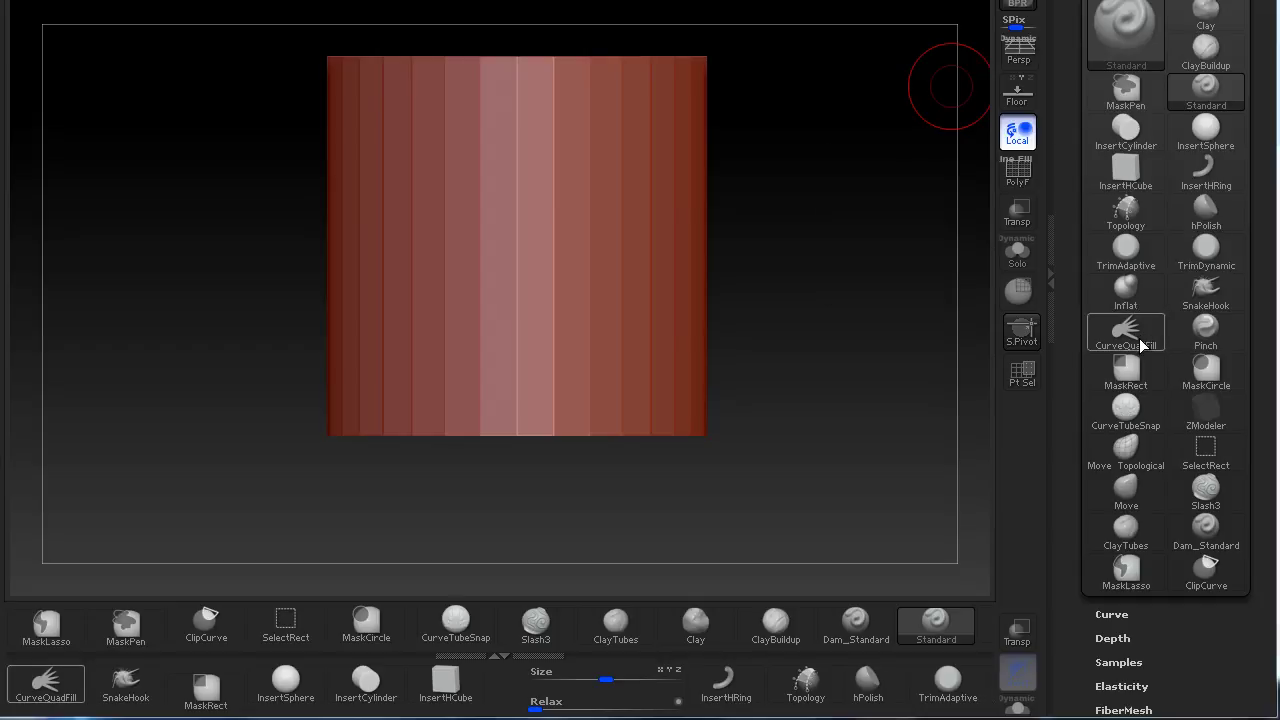
{"action": "key", "text": "b"}
{"action": "key", "text": "m"}
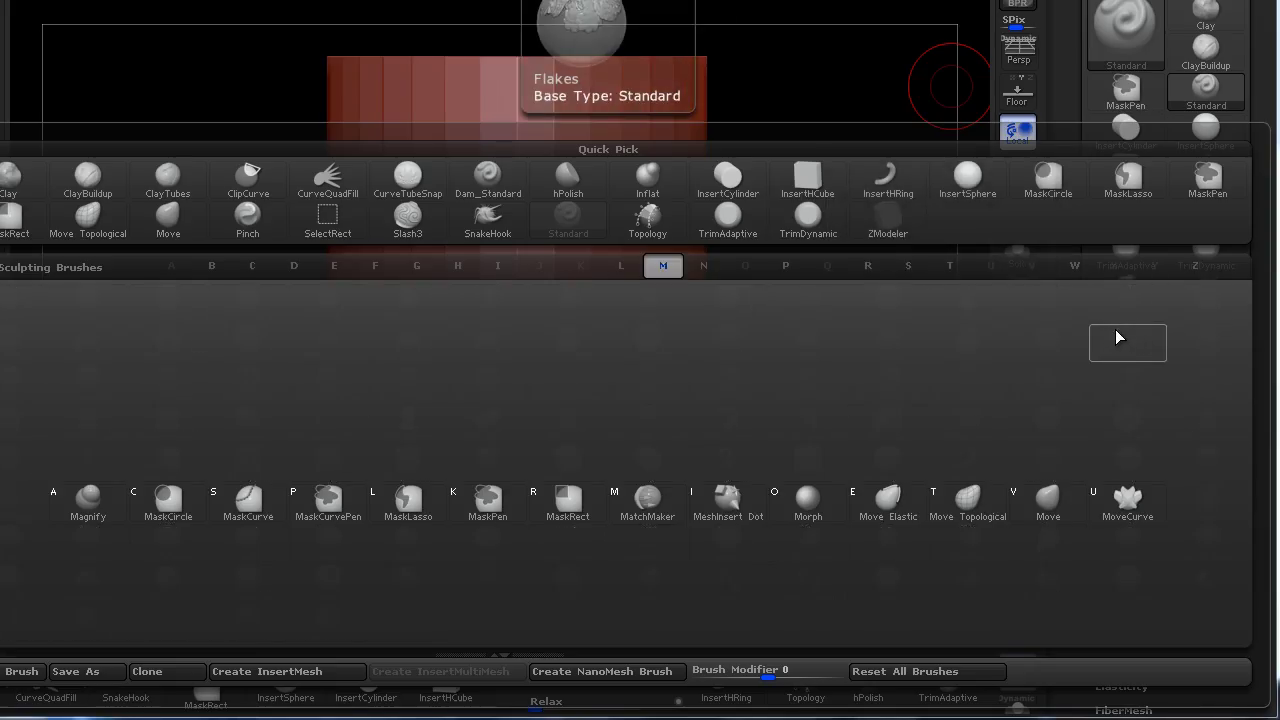
{"action": "key", "text": "Escape"}
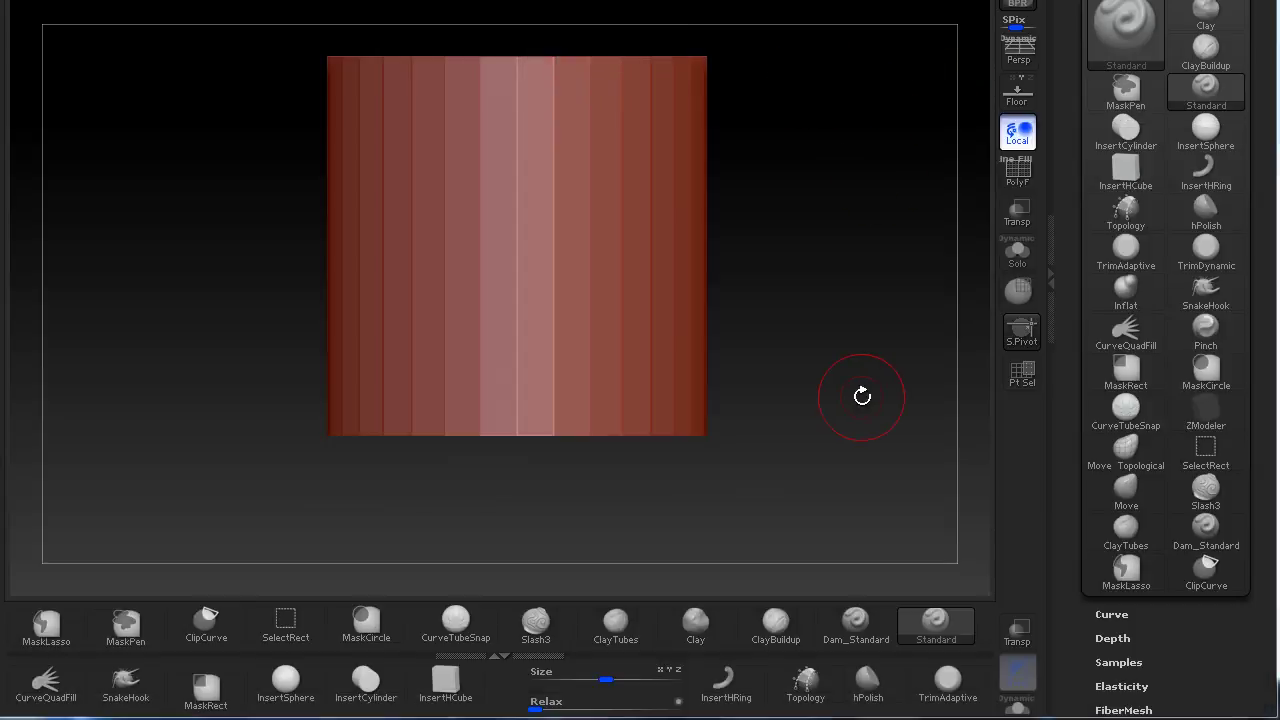
Find the ZModeler brush among the brushes starting with Z and add it to the polypaint menu beside the UI filler.
{"action": "key", "text": "b"}
{"action": "key", "text": "z"}
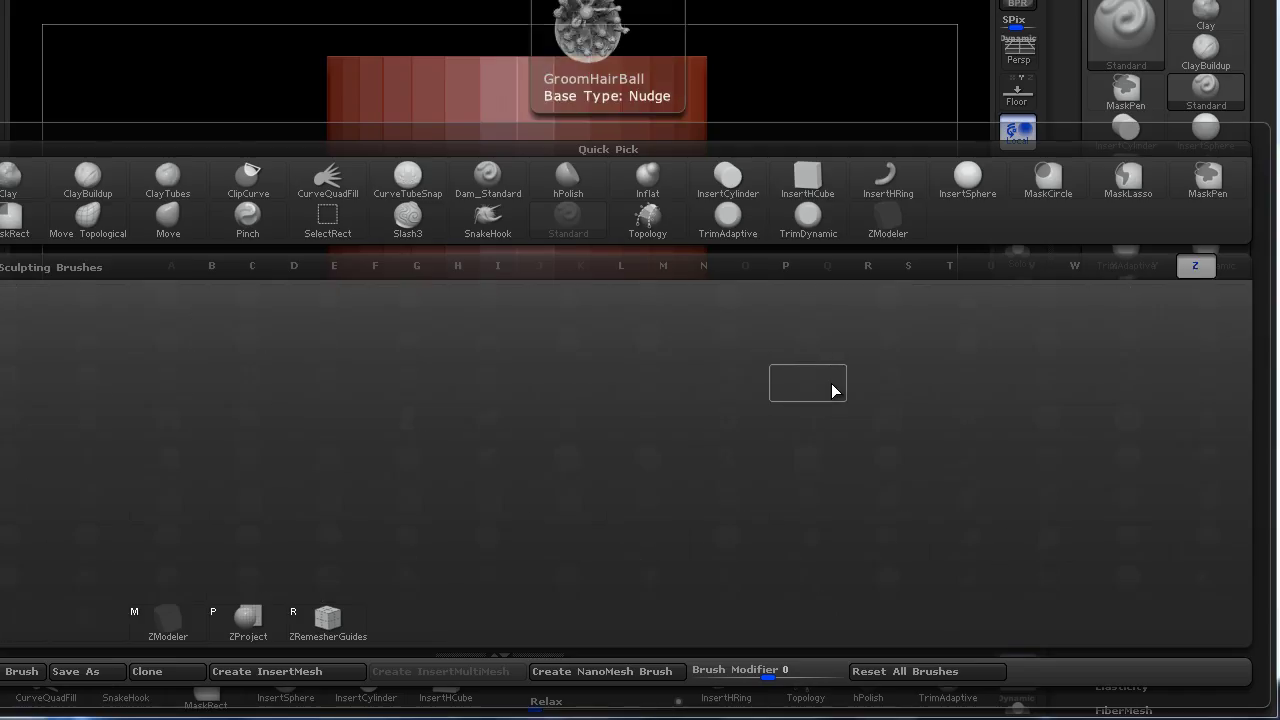
{"action": "left_click", "coordinate": [174, 629]}
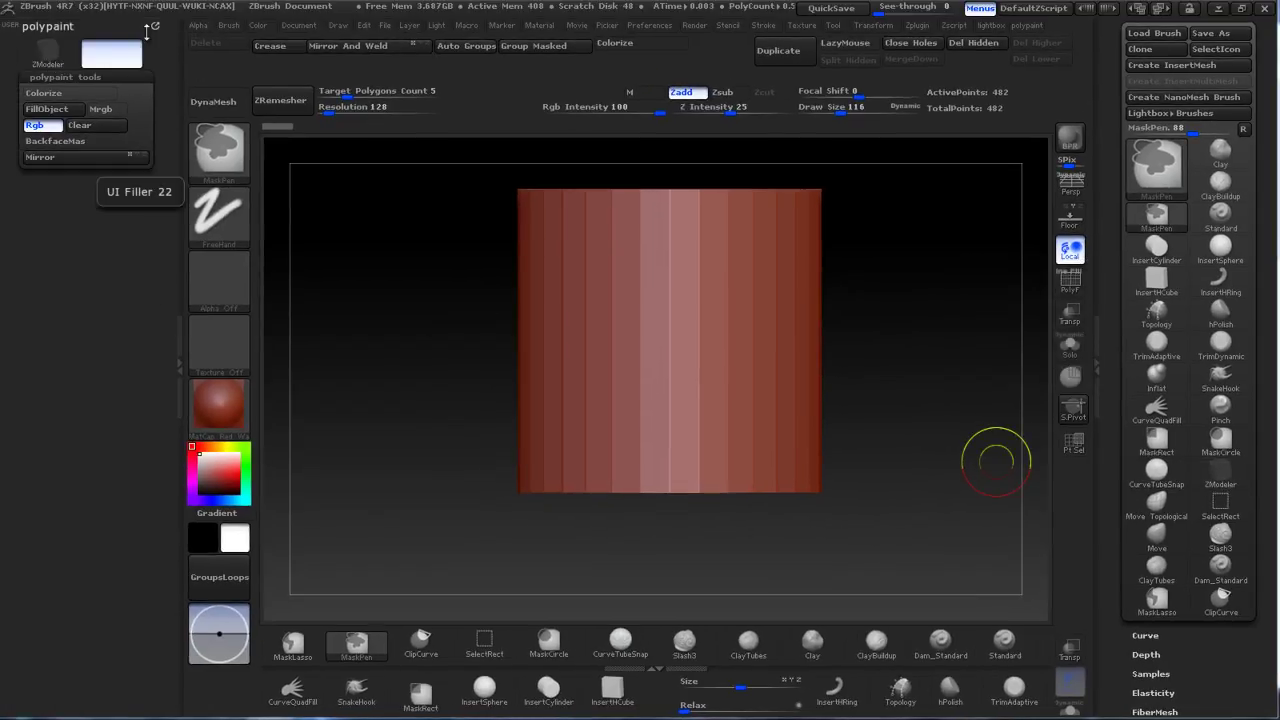
Remove the large UI filler from the polypaint menu and activate the ZModeler brush placed there.
{"action": "mouse_move", "coordinate": [113, 58]}
{"action": "mouse_move", "coordinate": [113, 58]}
{"action": "left_mouse_down", "text": "ctrl"}
{"action": "mouse_move", "coordinate": [464, 218]}
{"action": "mouse_move", "coordinate": [437, 328]}
{"action": "mouse_move", "coordinate": [391, 280]}
{"action": "mouse_move", "coordinate": [420, 280]}
{"action": "left_mouse_up", "text": "ctrl"}
{"action": "left_click", "coordinate": [47, 52]}
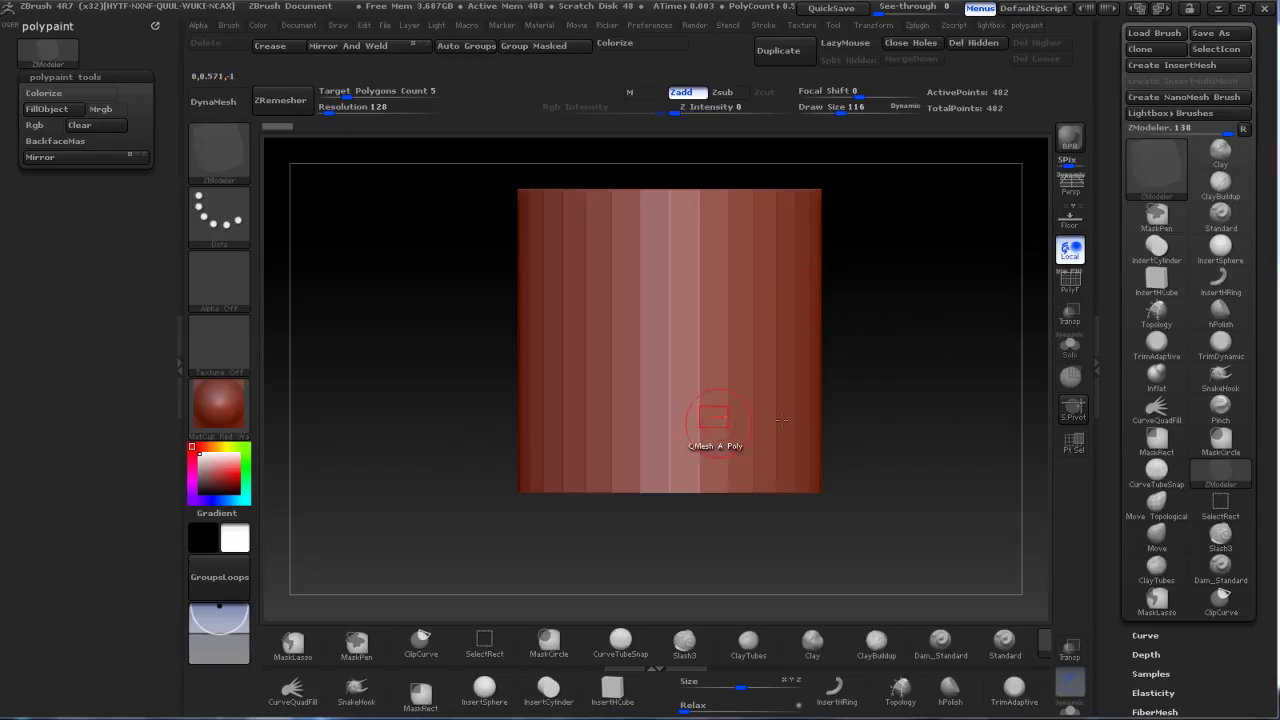
Collapse the polypaint tray, turn off Enable Customize in the Config preferences, and open the custom polypaint menu.
{"action": "left_click", "coordinate": [176, 377]}
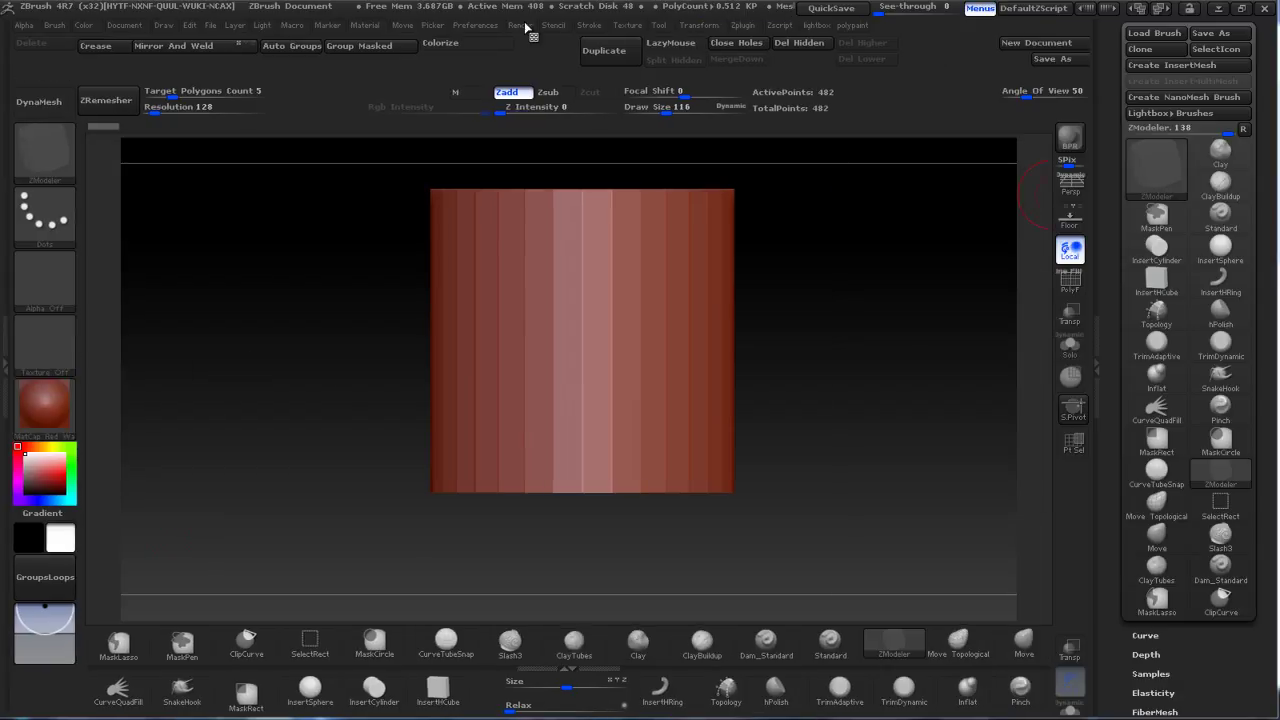
{"action": "left_click", "coordinate": [477, 28]}
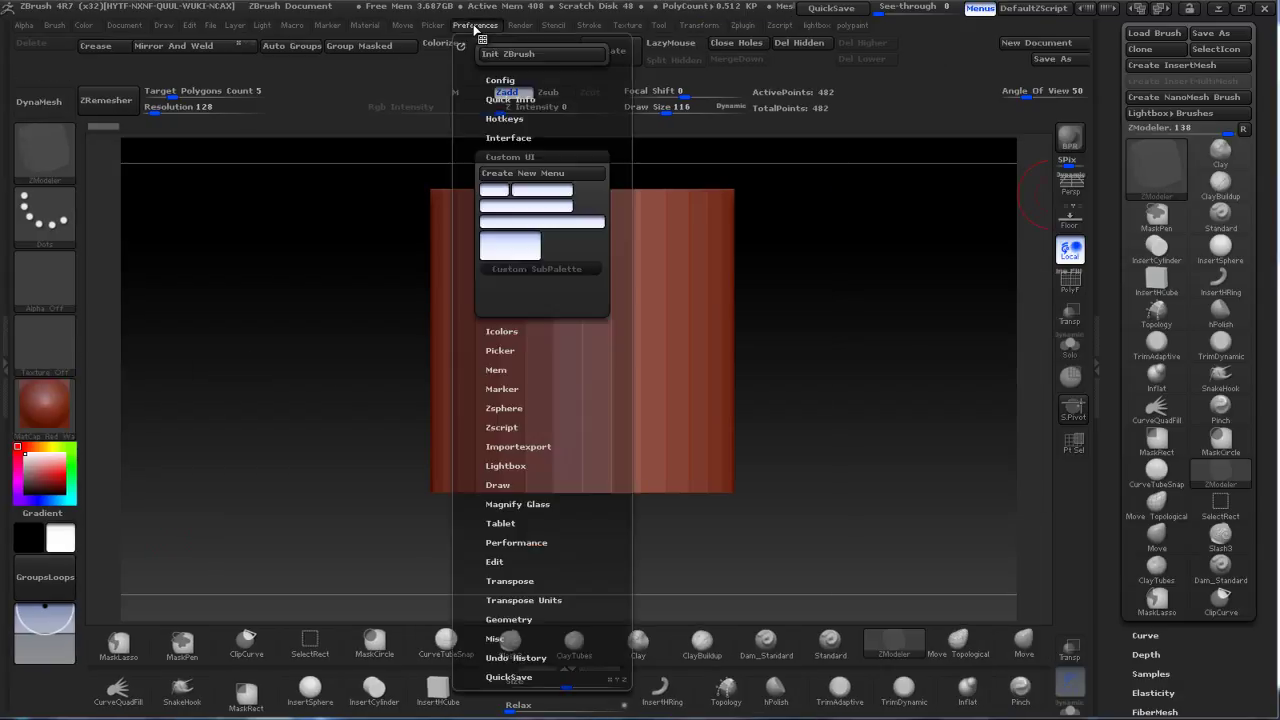
{"action": "left_click", "coordinate": [509, 157]}
{"action": "left_click", "coordinate": [500, 79]}
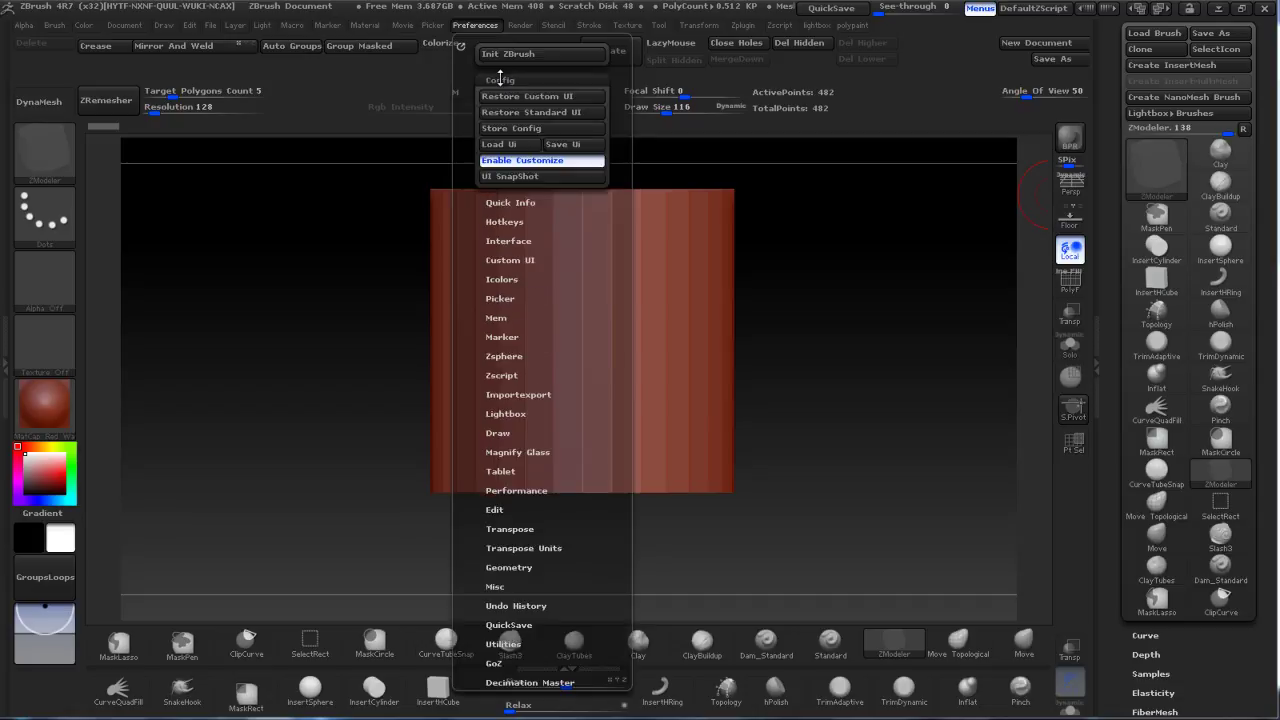
{"action": "left_click", "coordinate": [535, 161]}
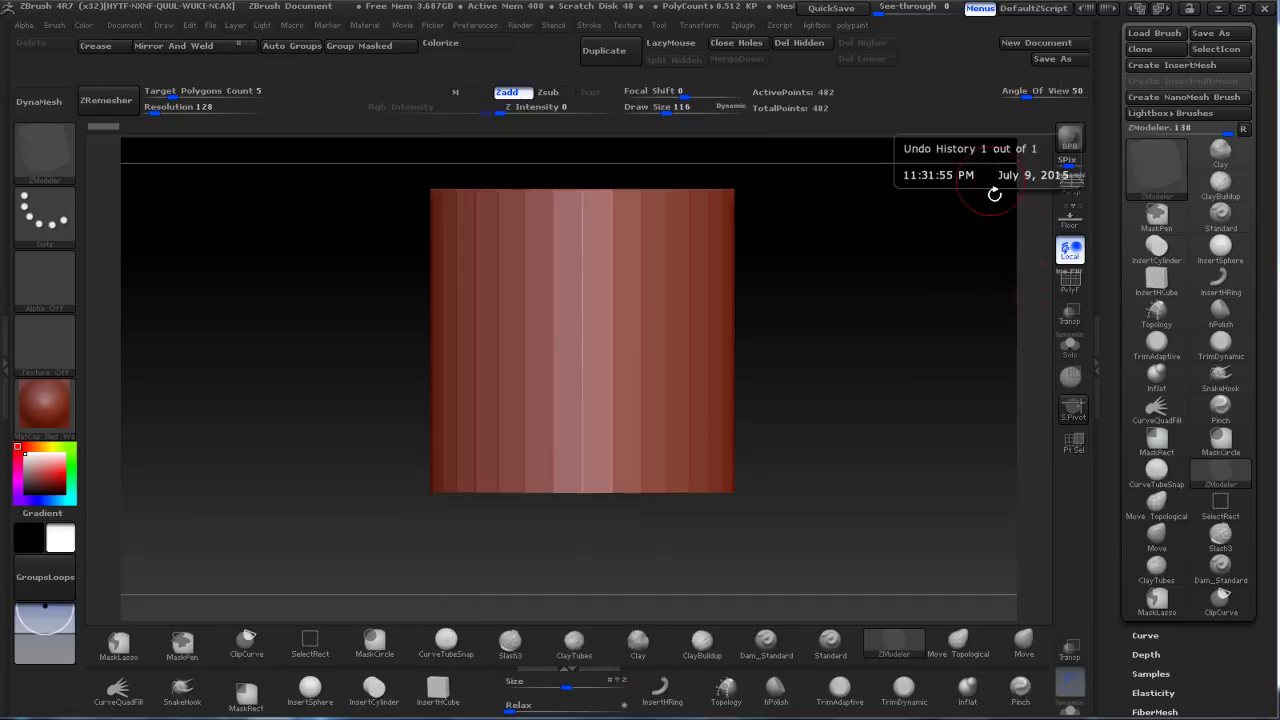
{"action": "left_click", "coordinate": [851, 26]}
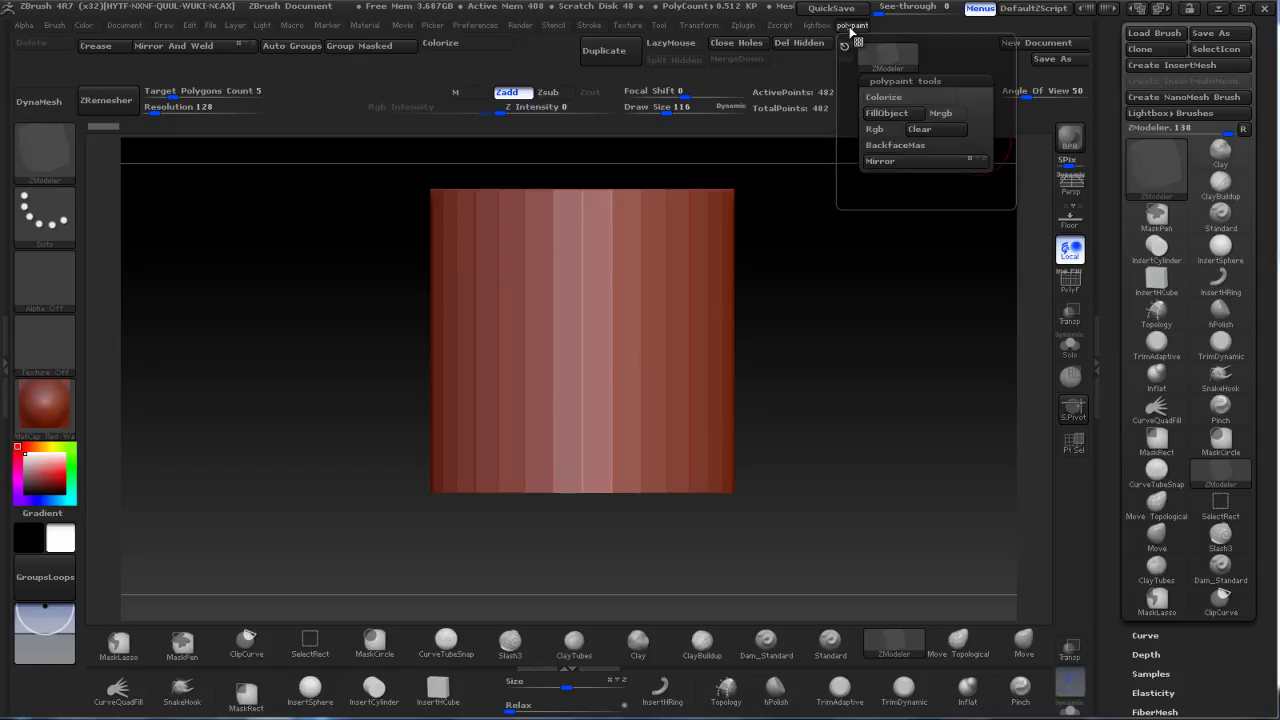
Dock the custom polypaint menu in the empty tray on the opposite side of the canvas from the brush palette.
{"action": "left_click_drag", "start_coordinate": [844, 45], "coordinate": [6, 366]}
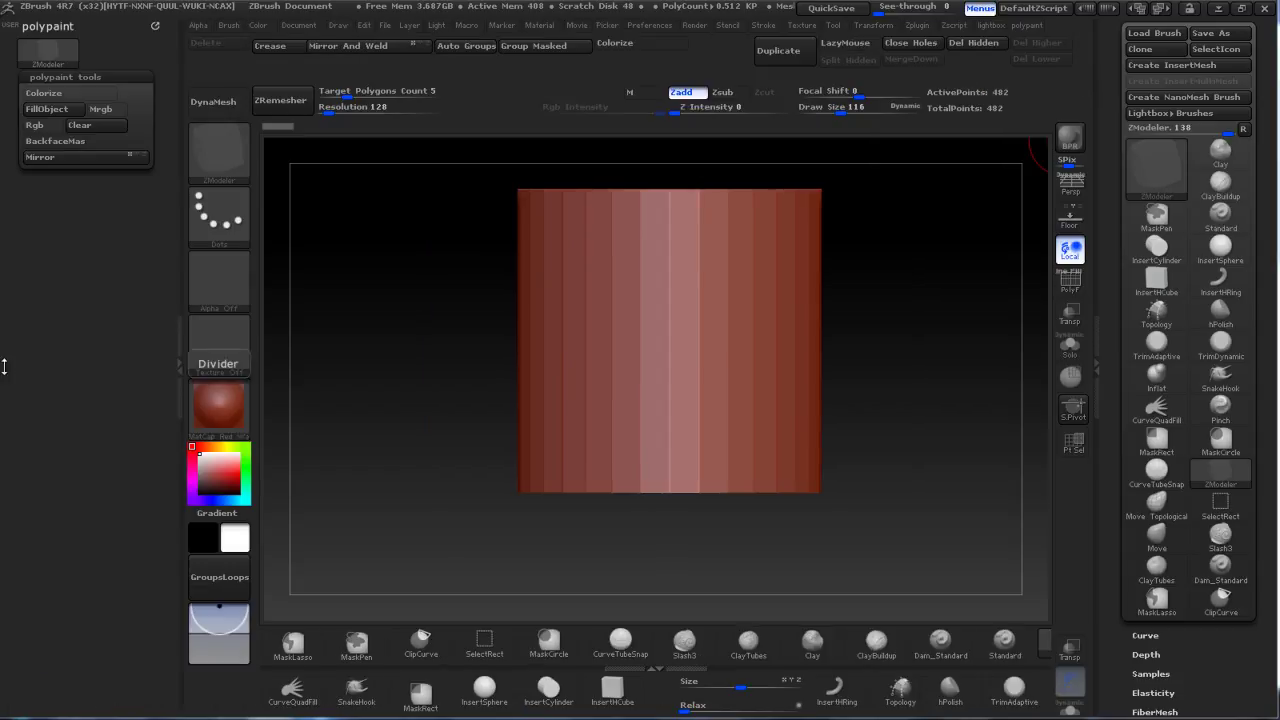
{"action": "key", "text": "ctrl"}
{"action": "left_click", "coordinate": [72, 26], "text": "ctrl+alt"}
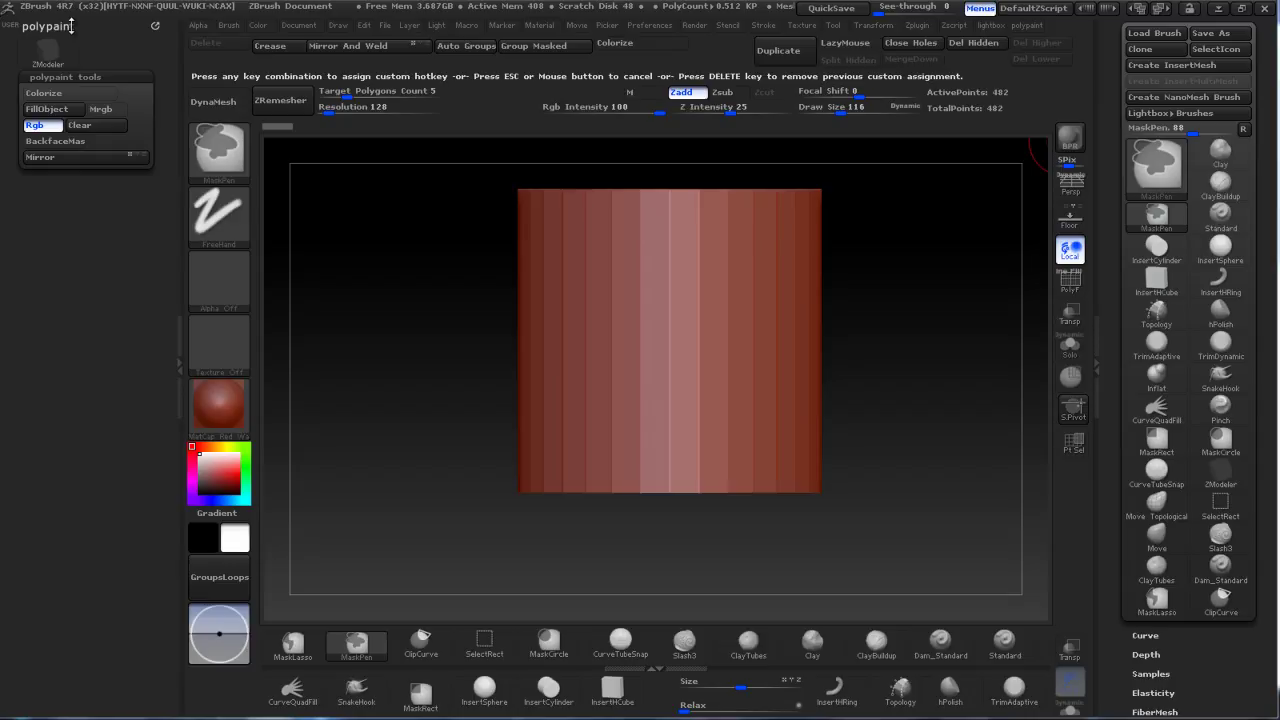
{"action": "key", "text": "Escape"}
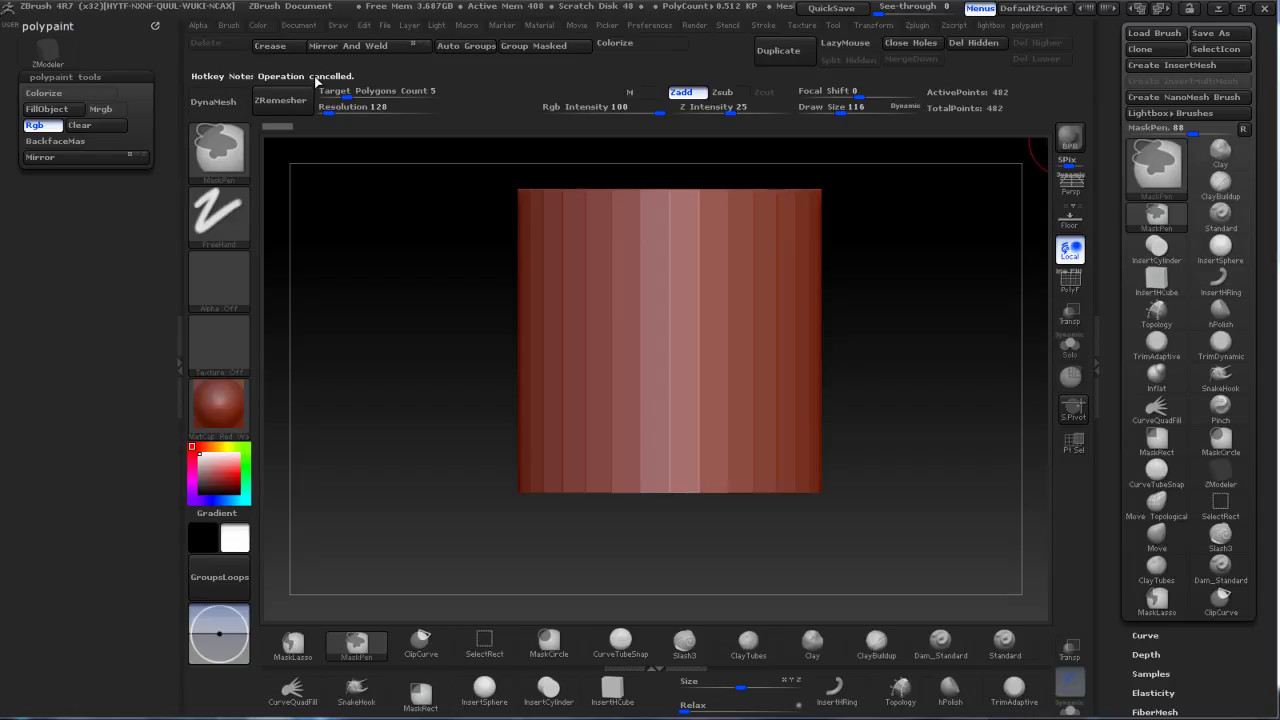
Assign a custom hotkey to the docked polypaint menu.
{"action": "key", "text": "shift"}
{"action": "left_click", "coordinate": [54, 25], "text": "ctrl+alt"}
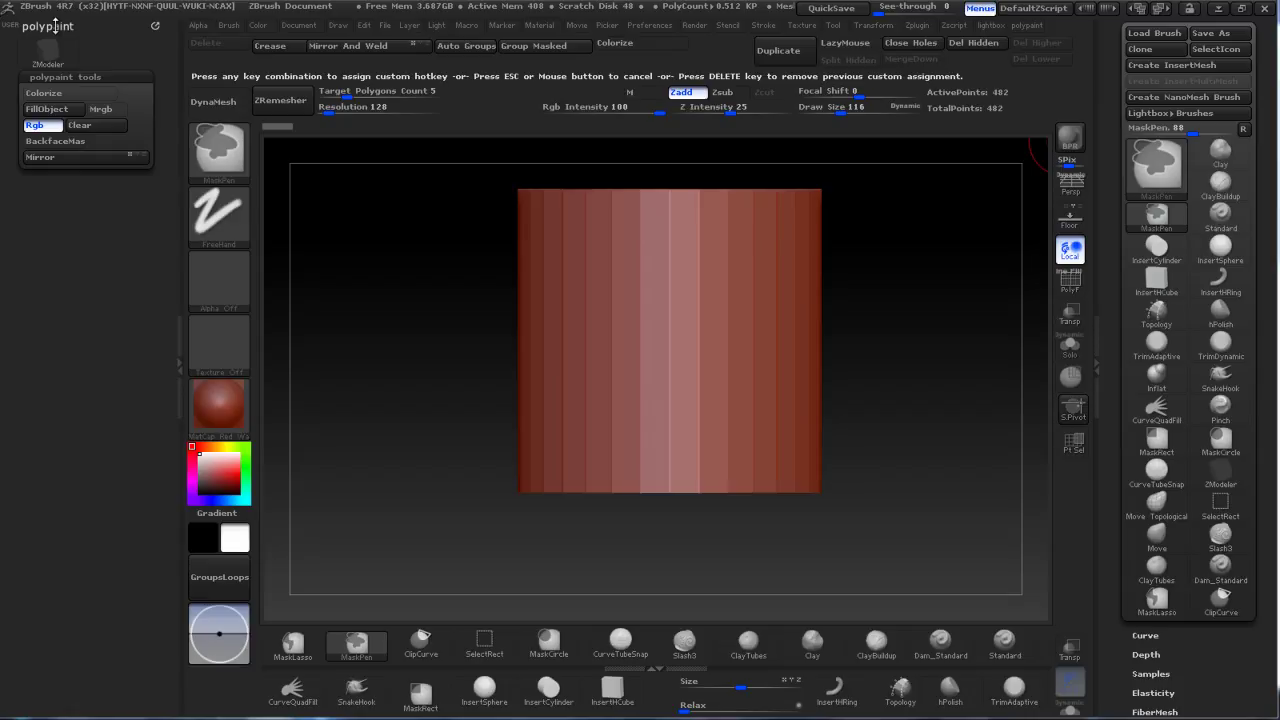
{"action": "key", "text": "b"}
{"action": "key", "text": "z"}
{"action": "key", "text": "m"}
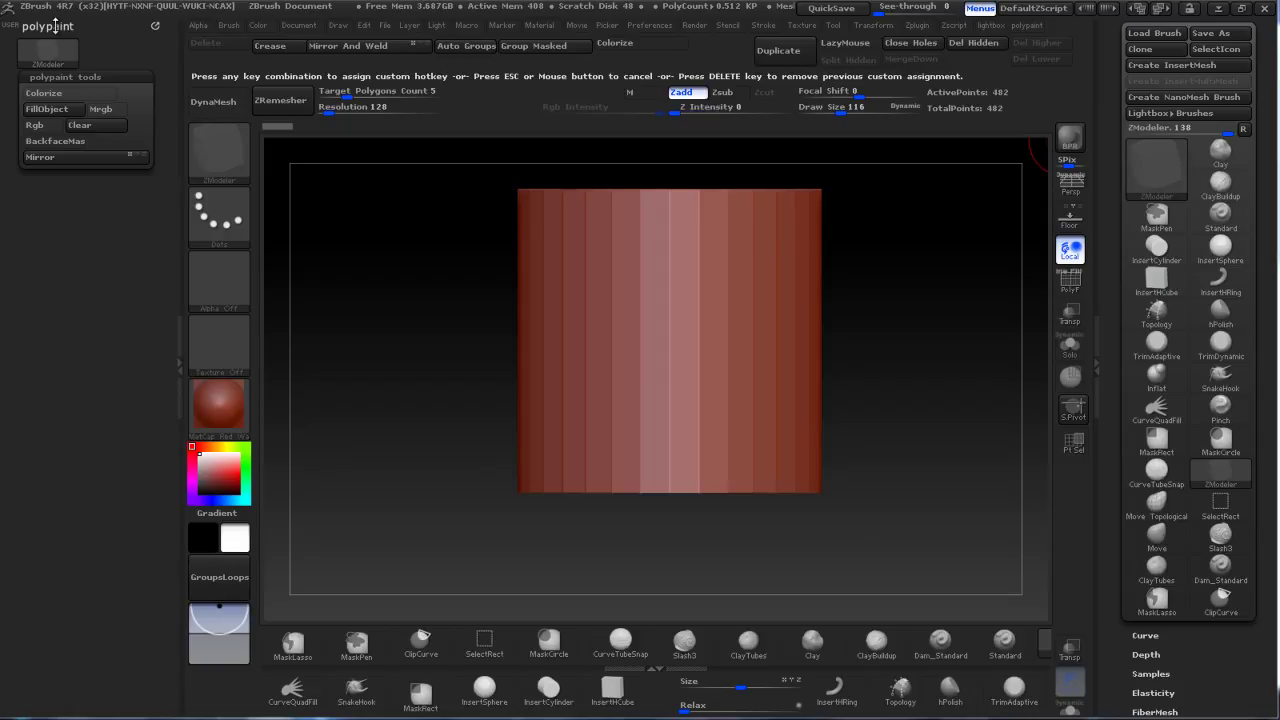
{"action": "key", "text": "shift+p"}
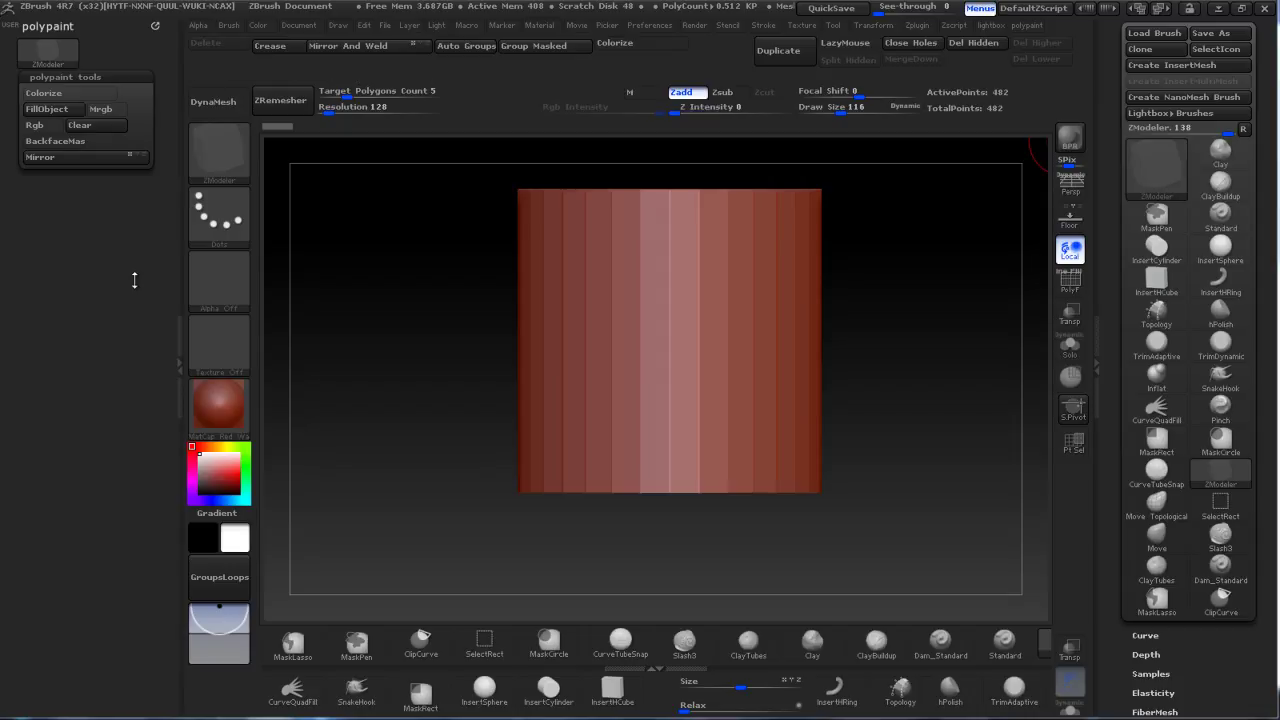
Remove the polypaint menu from the tray and collapse the empty tray.
{"action": "left_click", "coordinate": [155, 25]}
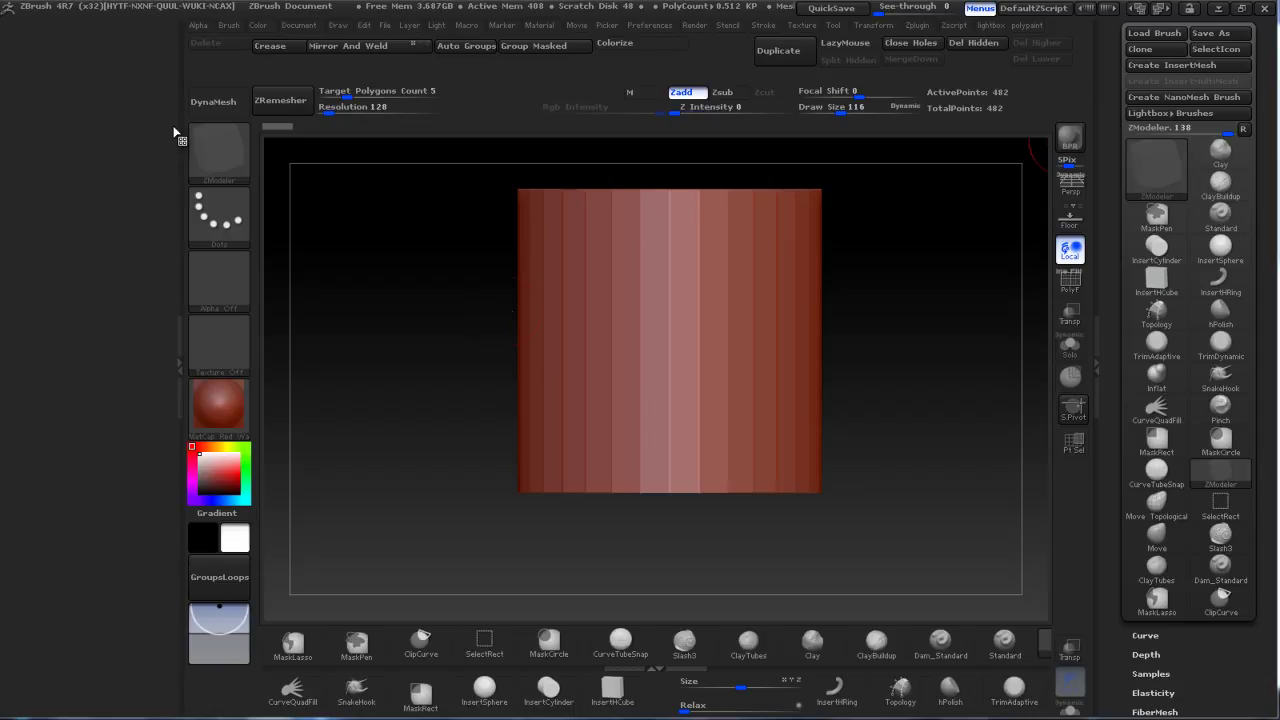
{"action": "left_click", "coordinate": [181, 370]}
Extrude four small blocks from different spots on the side of the cylinder with the ZModeler brush.
{"action": "left_click_drag", "start_coordinate": [825, 336], "coordinate": [780, 351]}
{"action": "left_click_drag", "start_coordinate": [690, 375], "coordinate": [700, 360]}
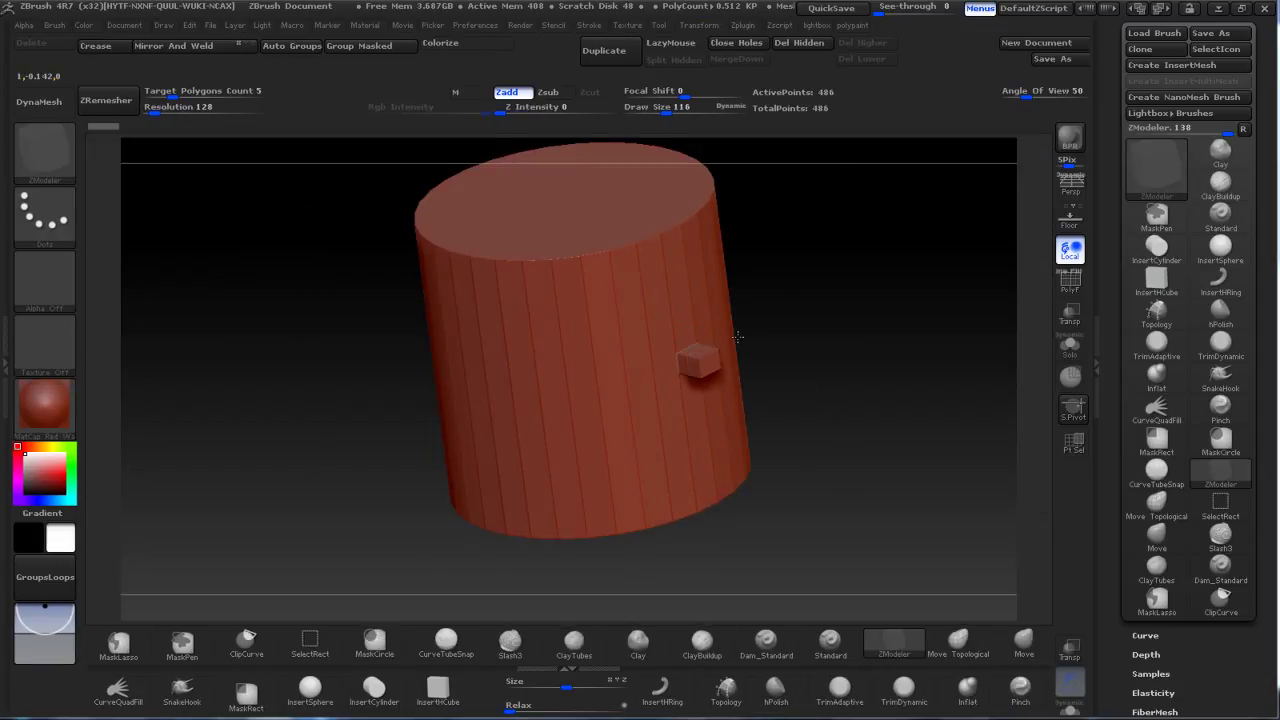
{"action": "left_click_drag", "start_coordinate": [553, 410], "coordinate": [650, 420]}
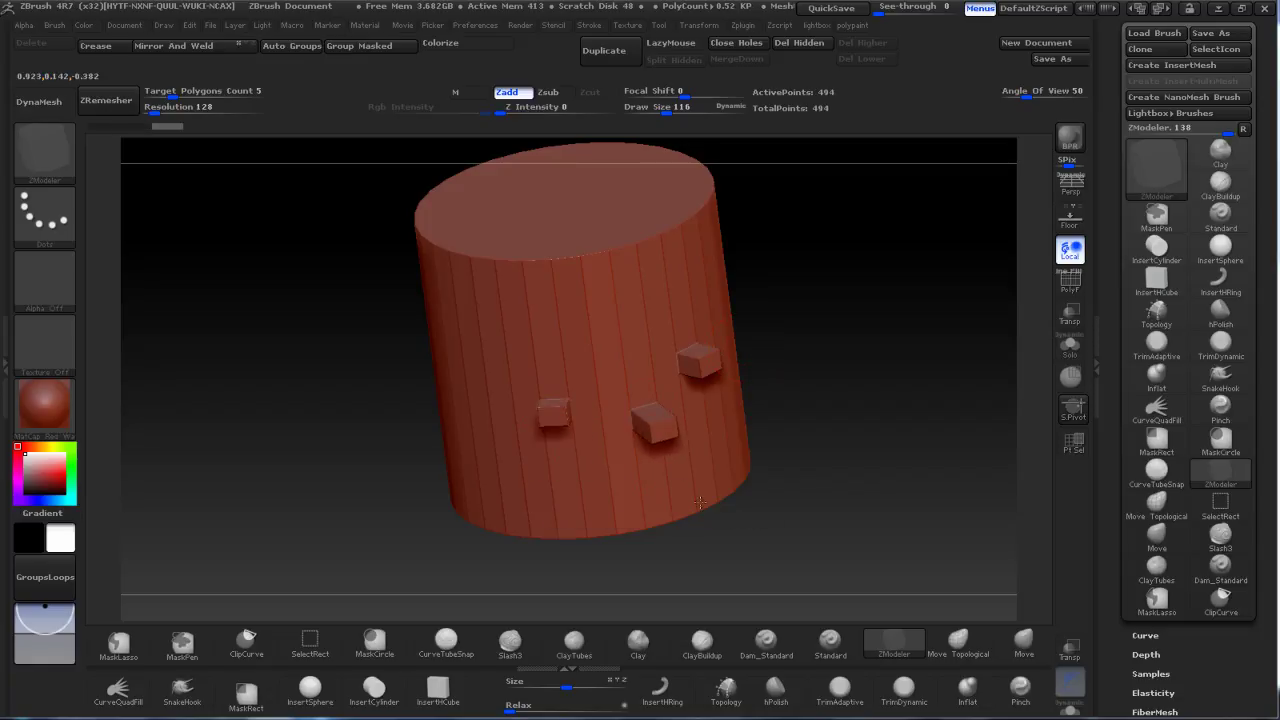
{"action": "mouse_move", "coordinate": [665, 317]}
{"action": "left_mouse_down"}
{"action": "mouse_move", "coordinate": [687, 295]}
{"action": "mouse_move", "coordinate": [720, 320]}
{"action": "left_mouse_up"}
Call up the polypaint menu over the canvas with its assigned hotkey, and extrude one more small block from the cylinder's side.
{"action": "key", "text": "ctrl"}
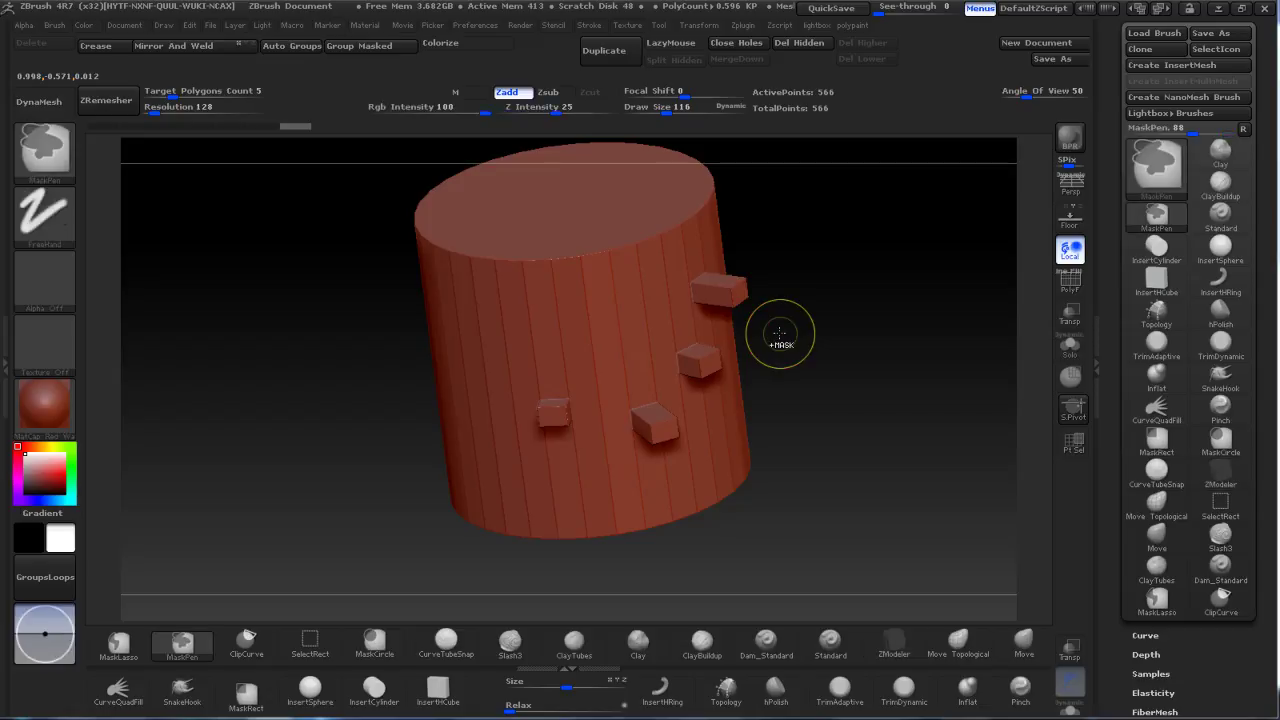
{"action": "key", "text": "ctrl+alt+p"}
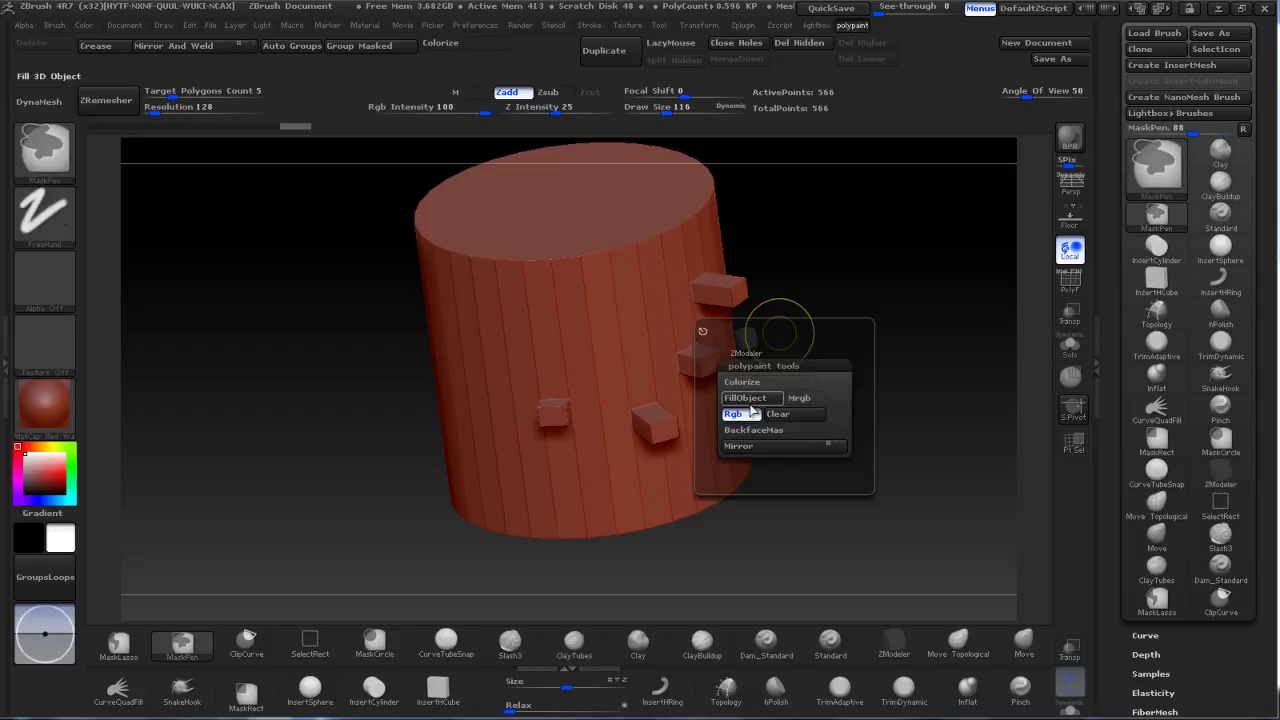
{"action": "double_click", "coordinate": [606, 332]}
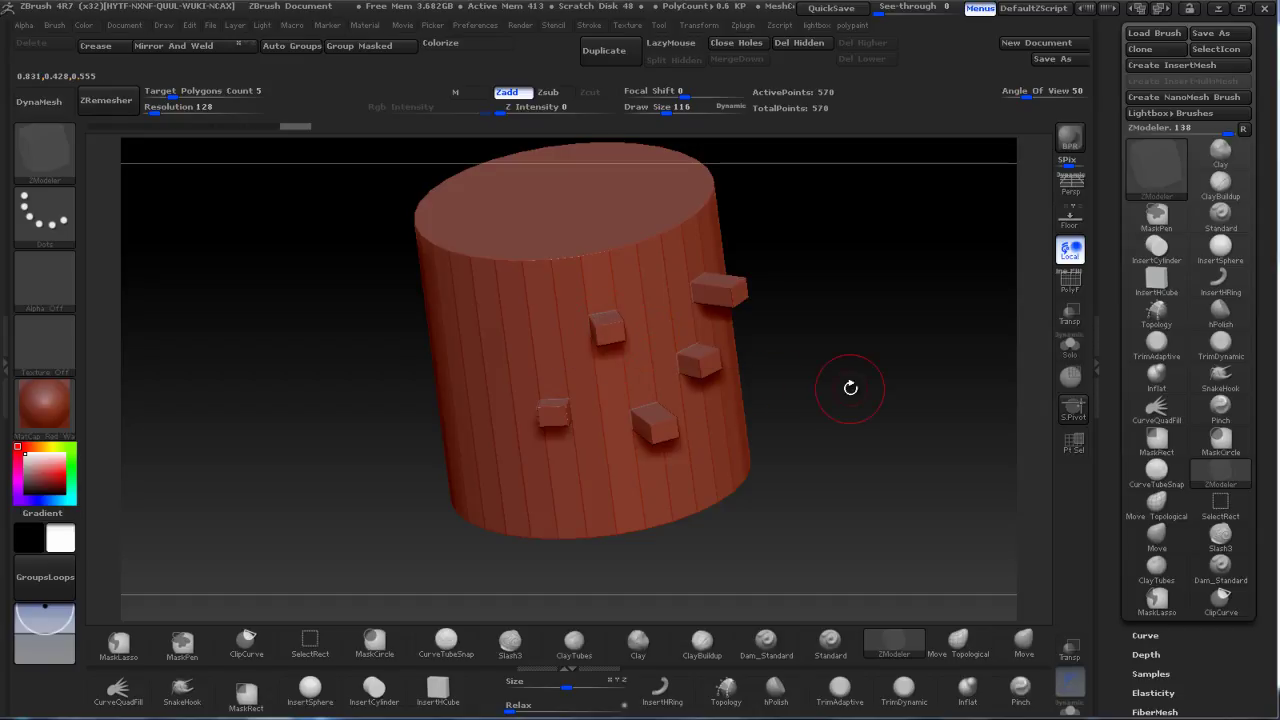
Apply the Chrome BlueTint MatCap material to the cylinder and view it from another angle.
{"action": "left_click_drag", "start_coordinate": [850, 388], "coordinate": [920, 389]}
{"action": "left_click", "coordinate": [46, 410]}
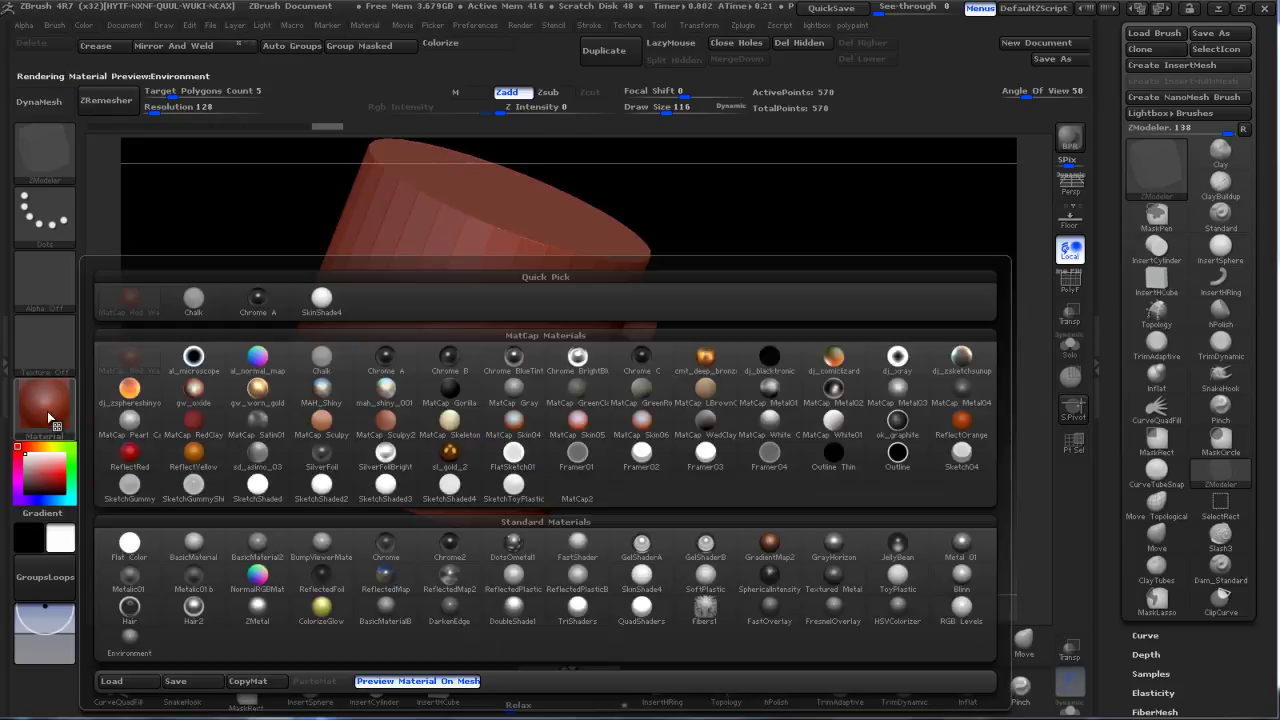
{"action": "left_click", "coordinate": [594, 420]}
{"action": "left_click_drag", "start_coordinate": [750, 455], "coordinate": [728, 418]}
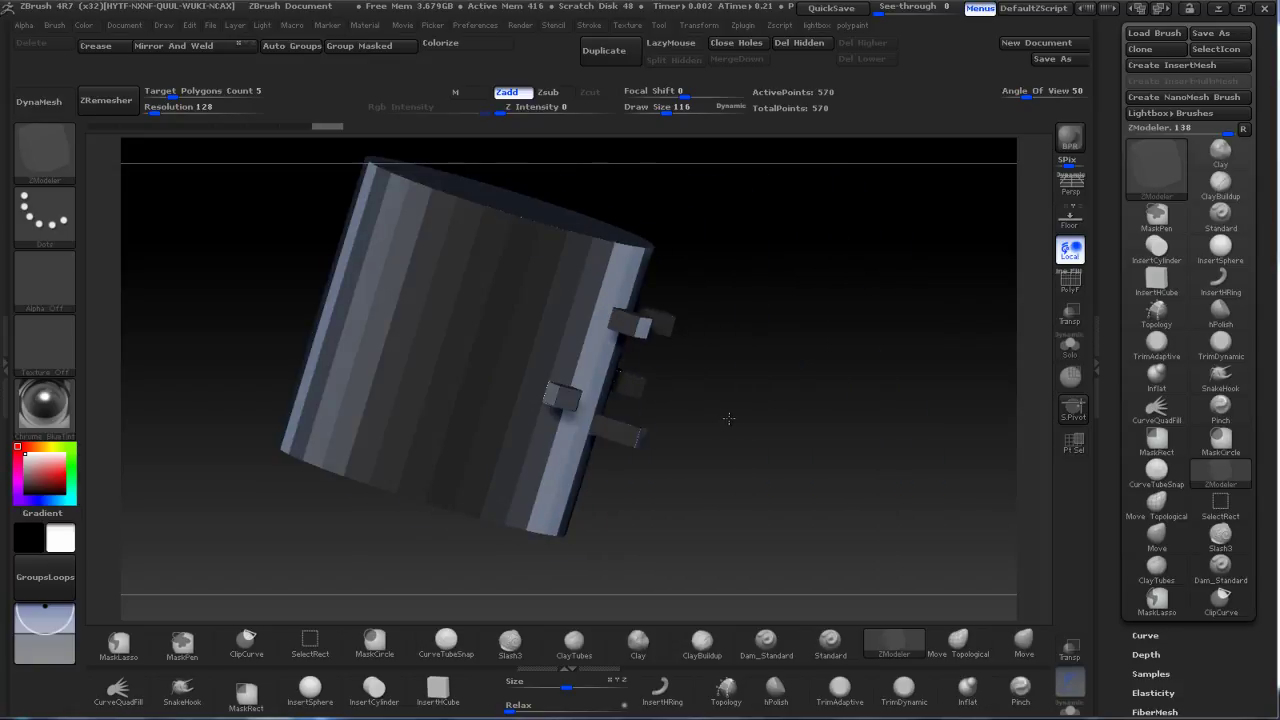